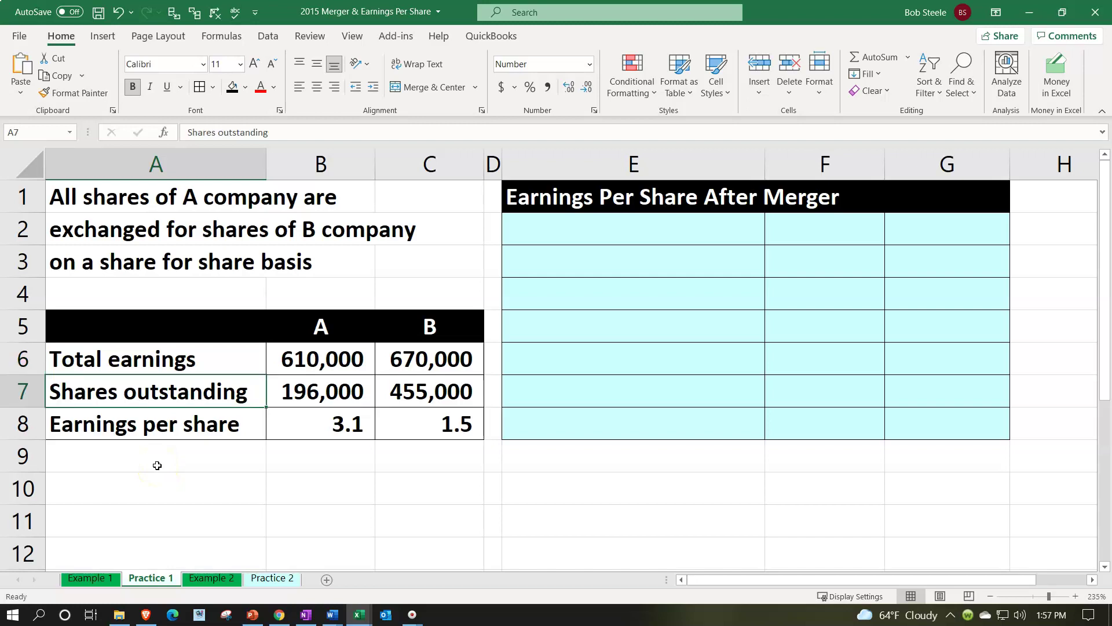
Examine the total earnings, shares outstanding and earnings per share of companies A and B in the source table
key(Down)
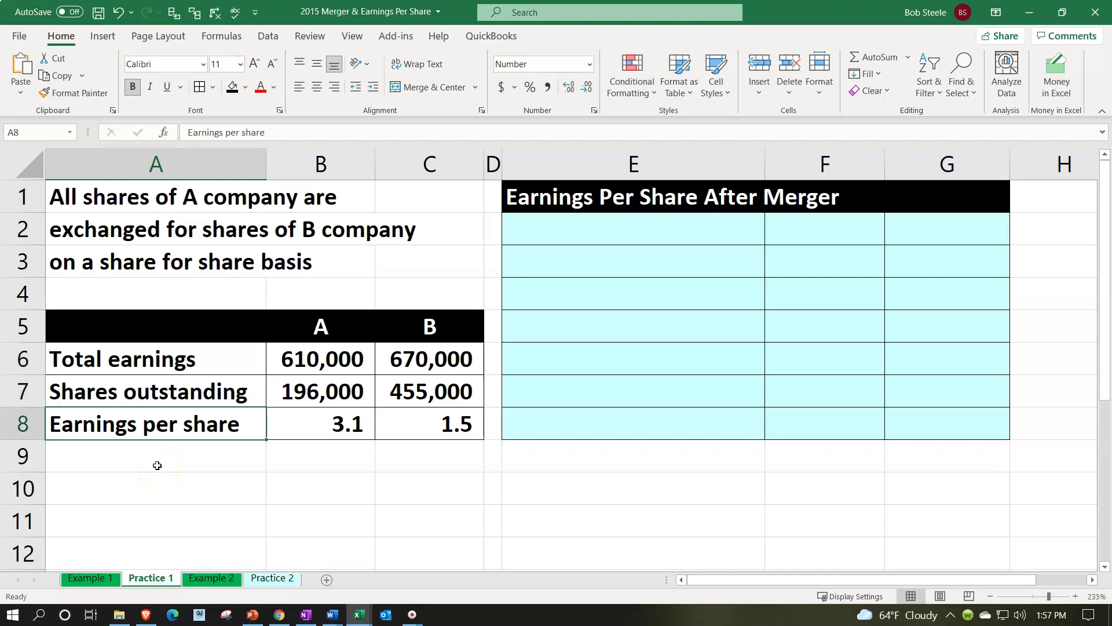
key(Right)
key(Up)
key(Up)
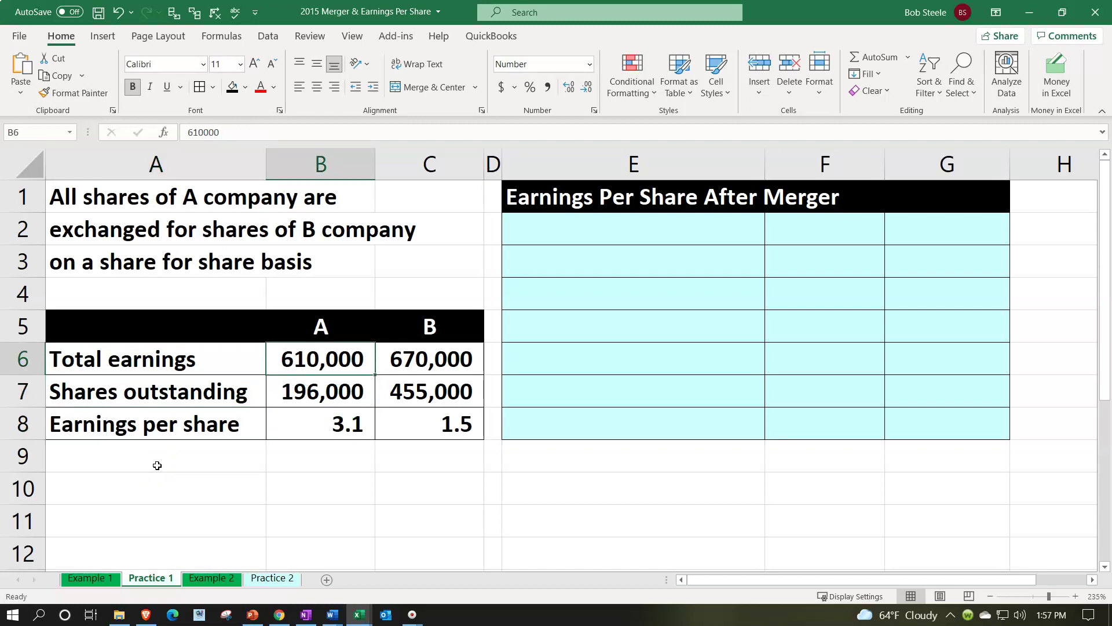
key(Down)
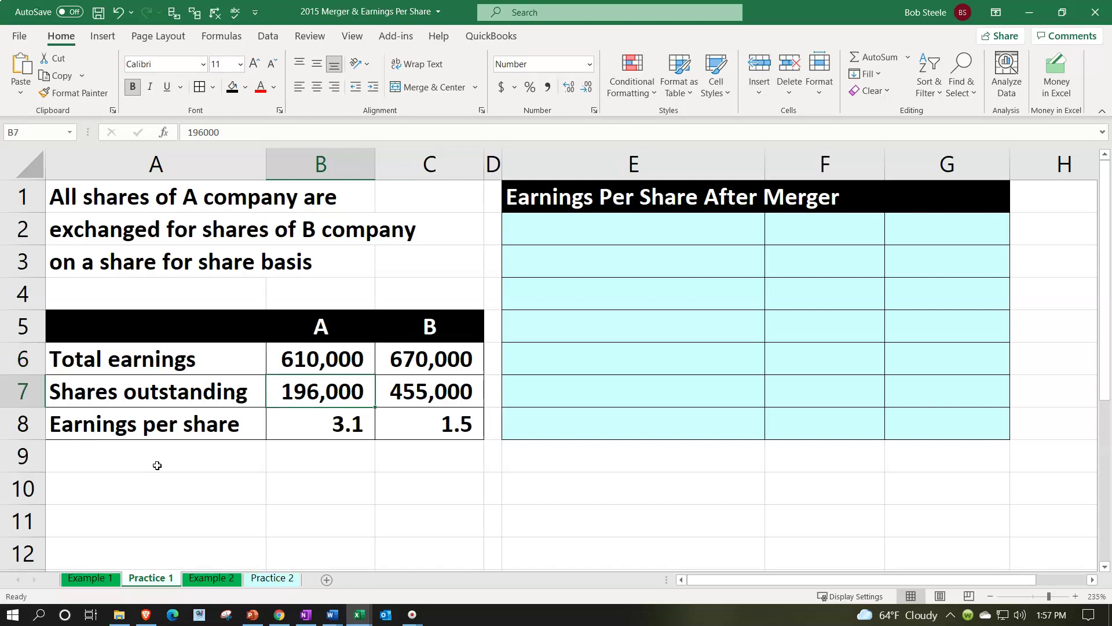
key(Down)
key(Right)
key(Up)
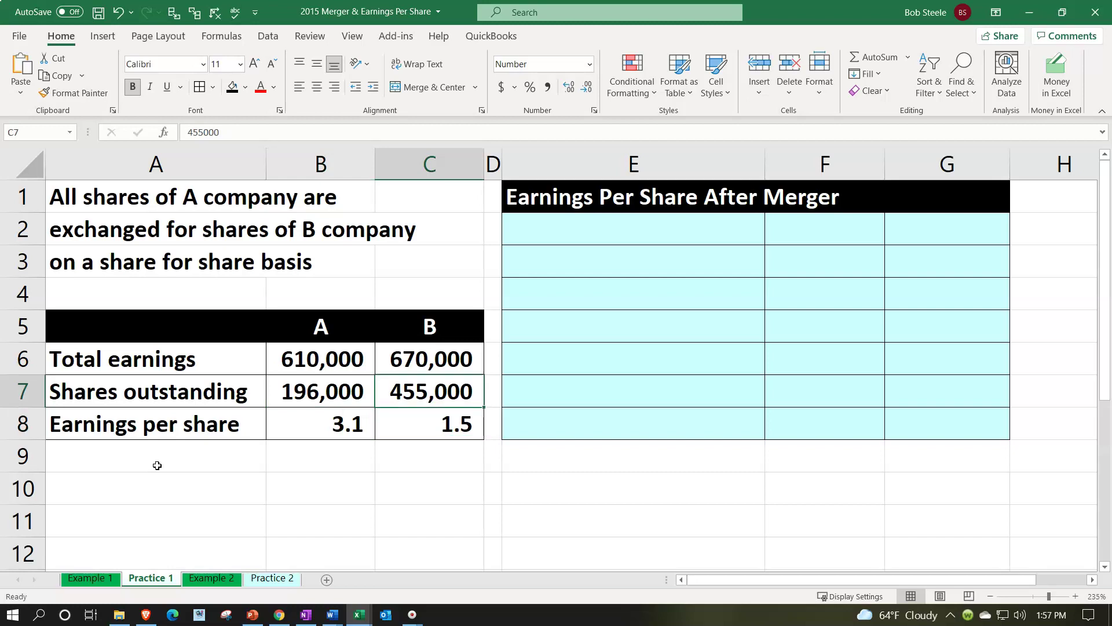
key(Up)
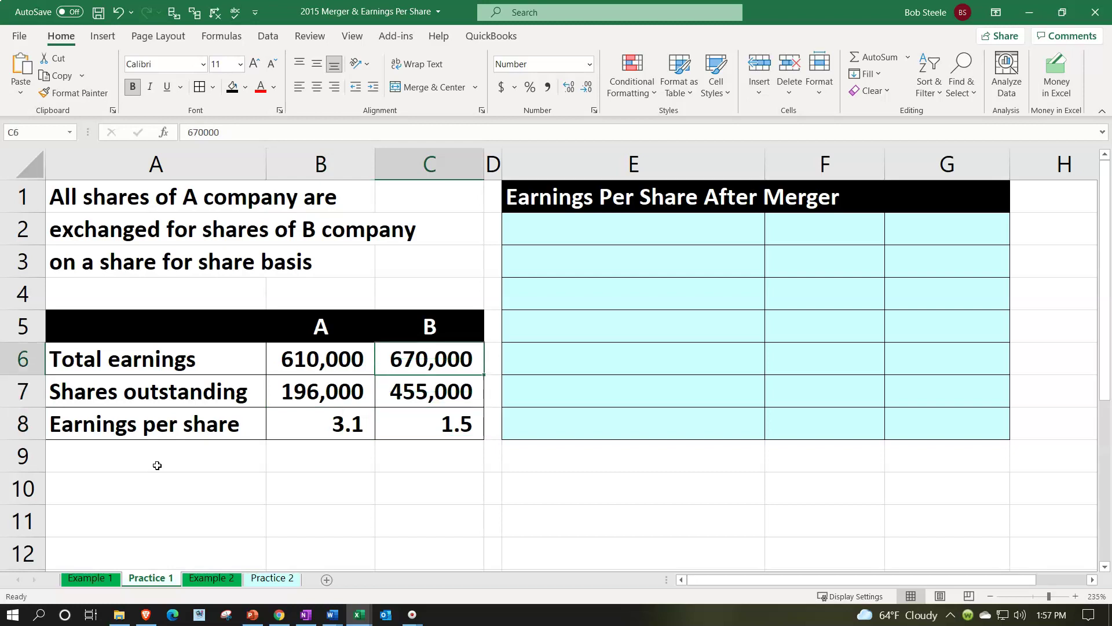
key(Down)
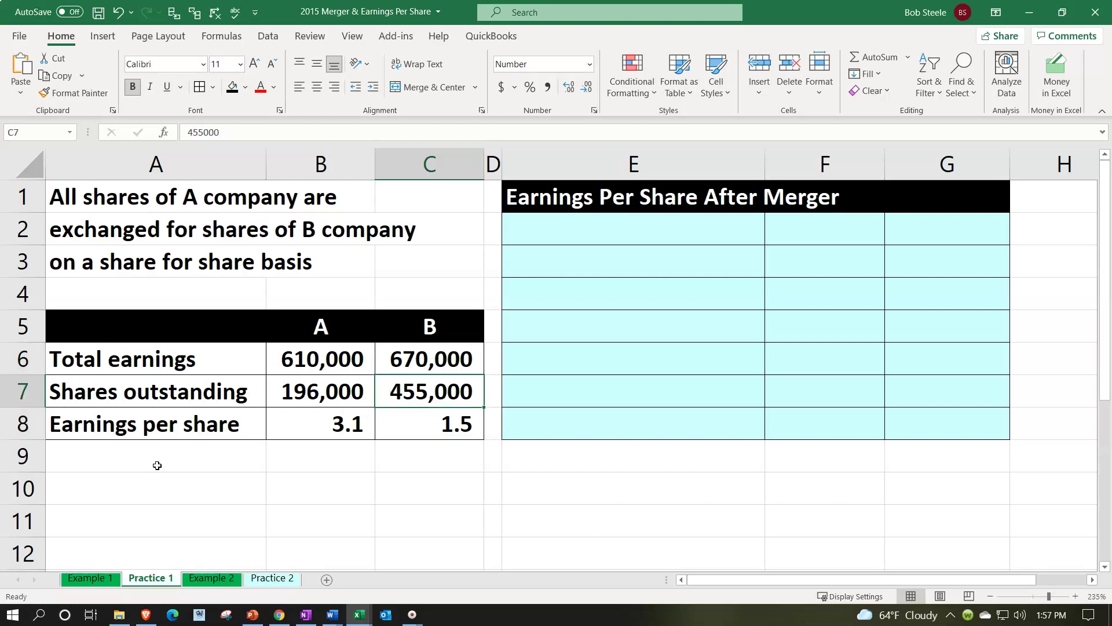
key(Down)
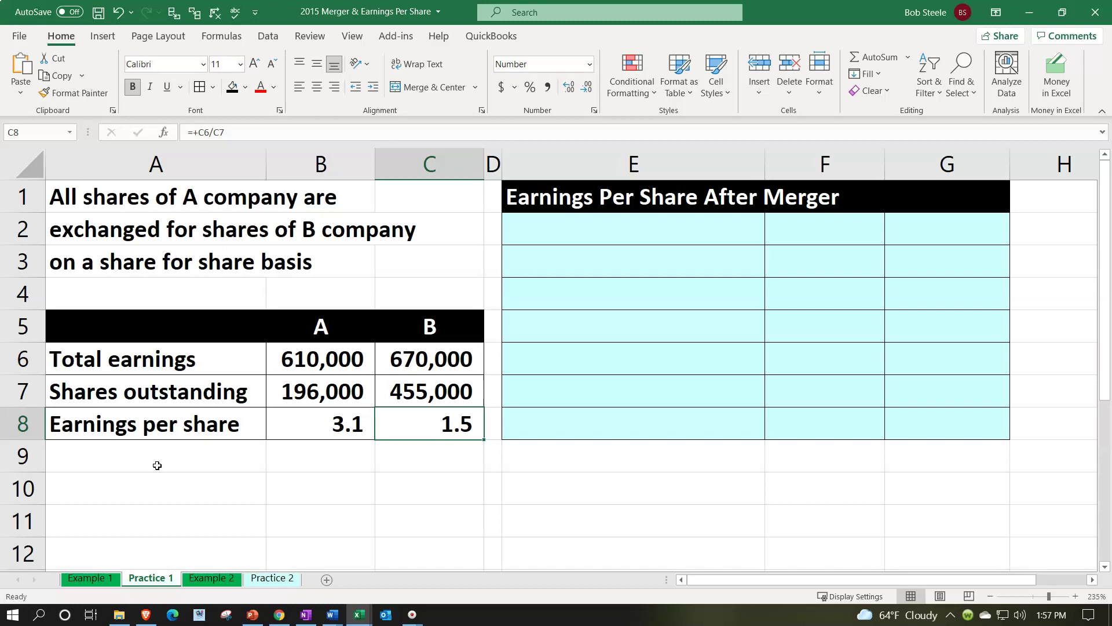
key(Left)
key(Up)
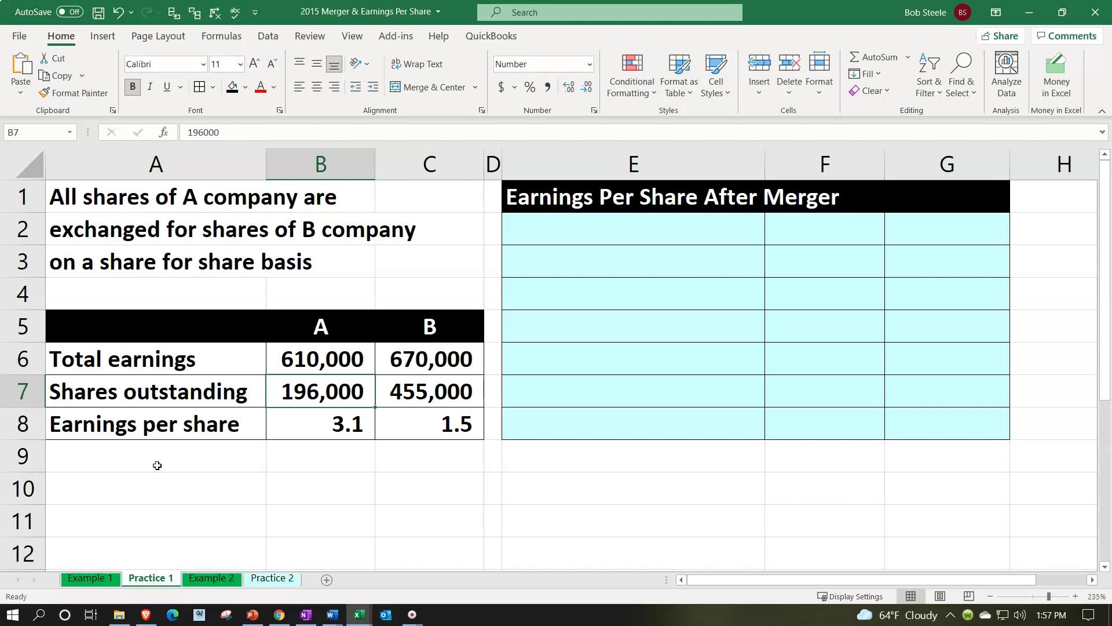
key(Right)
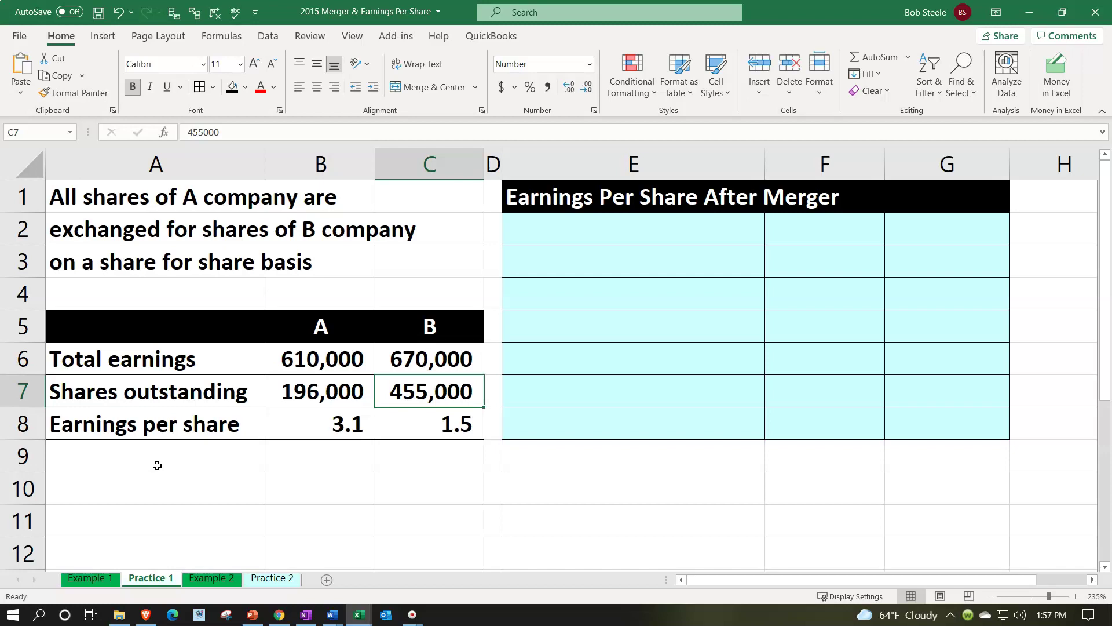
key(Down)
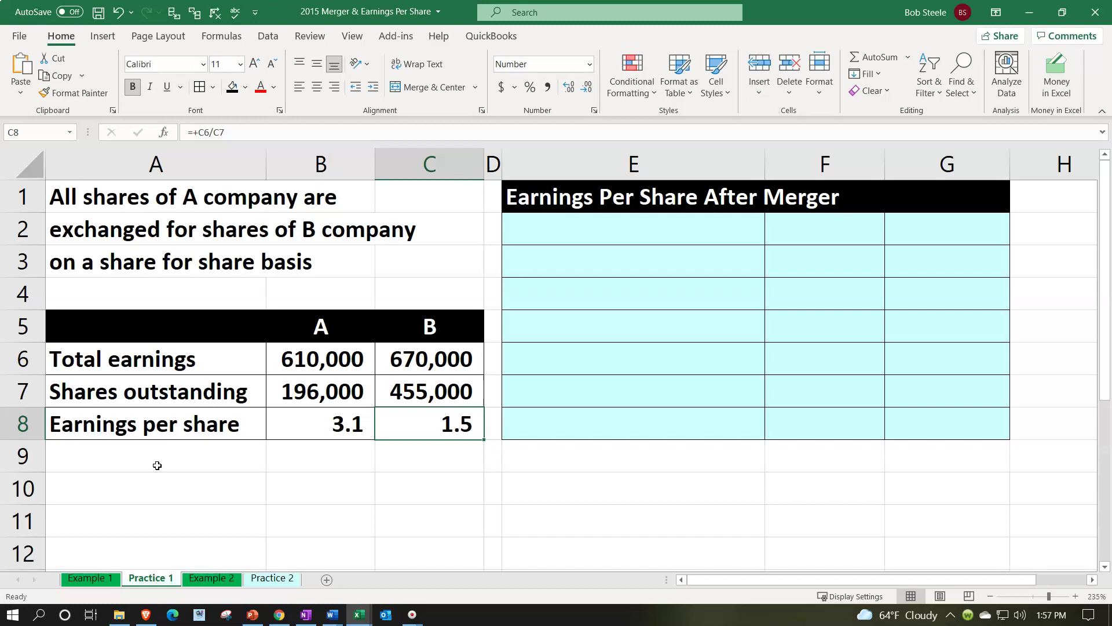
key(Right)
Enter the row labels "Earnings A" in E2 and "Earnings B" in E3
click(597, 240)
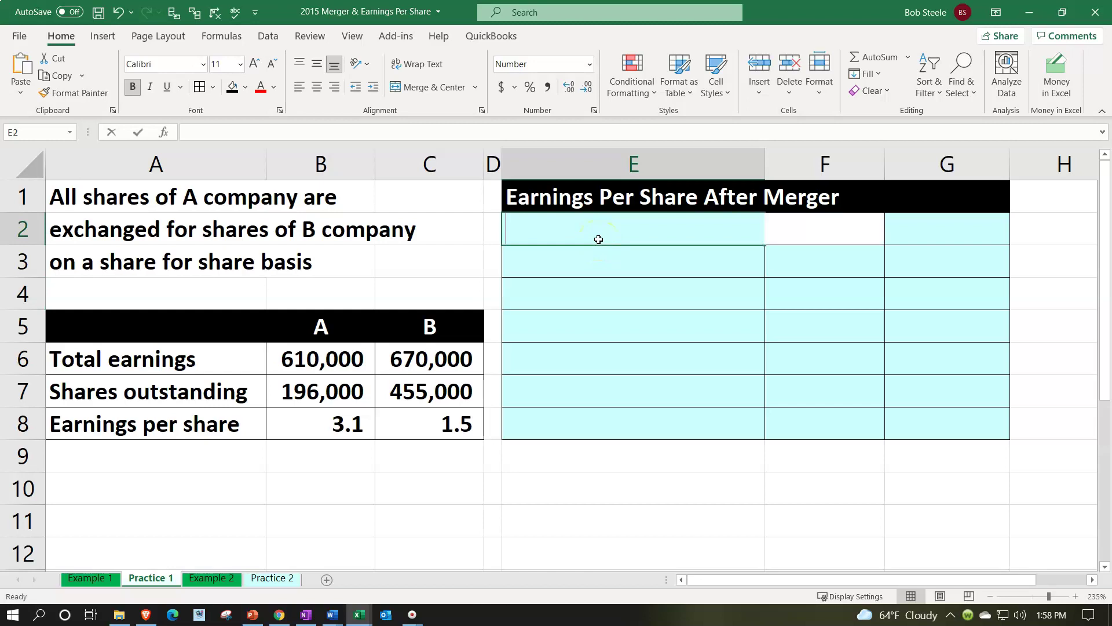
text(Earnings A)
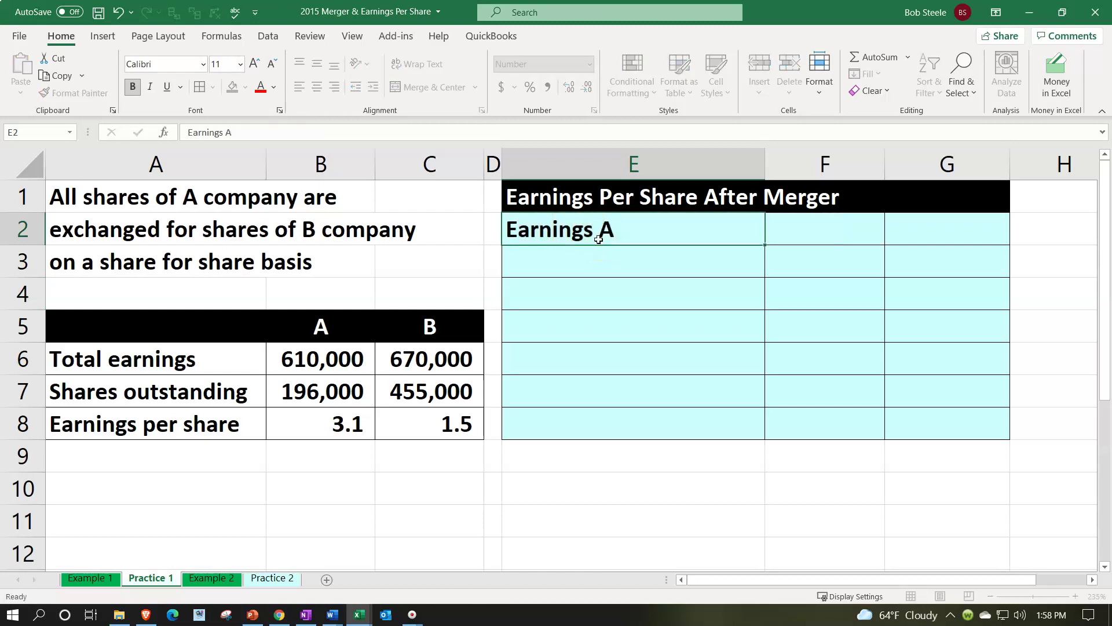
key(Return)
text(Earnings B)
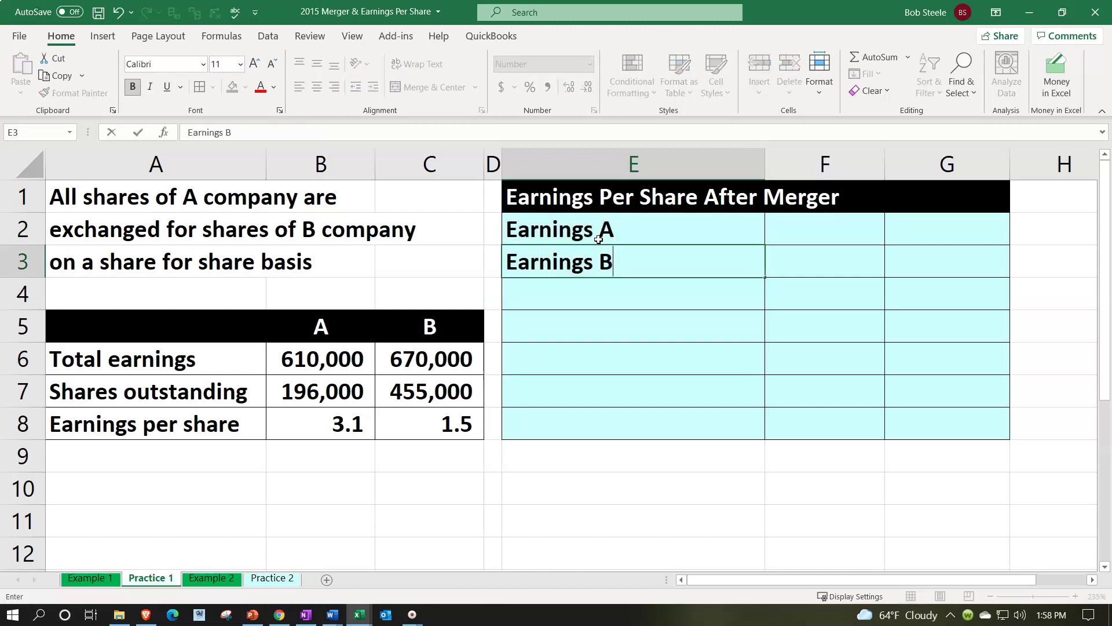
key(Tab)
Link F2 to company A's total earnings in B6
key(Up)
text(=)
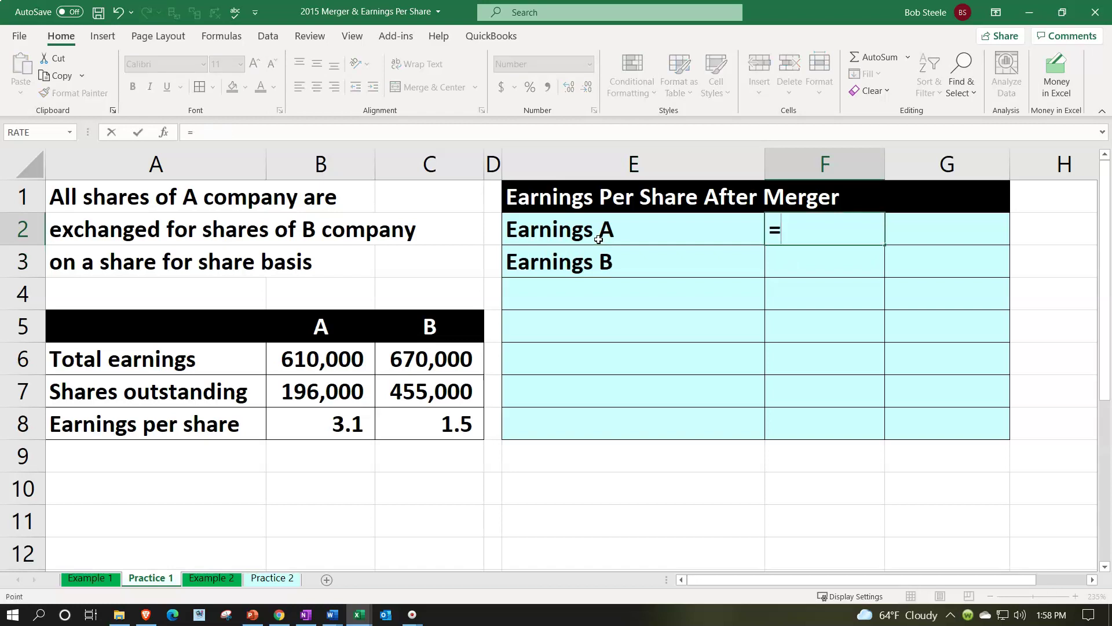
key(Left)
key(Left)
key(Left)
key(Left)
key(Down)
key(Down)
key(Down)
key(Down)
key(Tab)
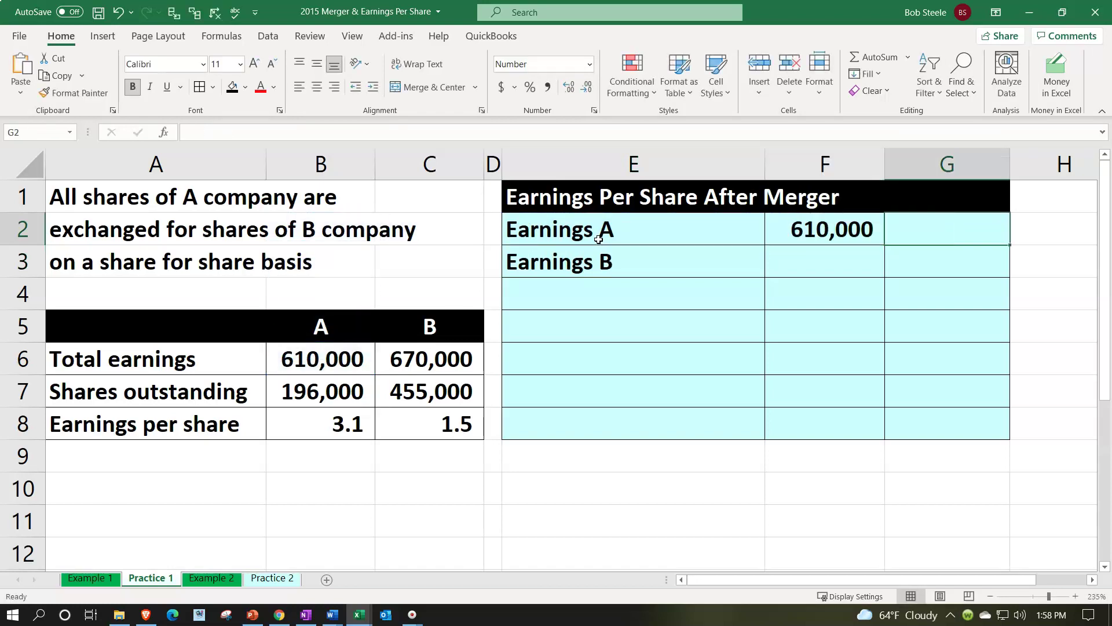
Link F3 to company B's total earnings in C6
key(Down)
key(Left)
text(+)
key(Down)
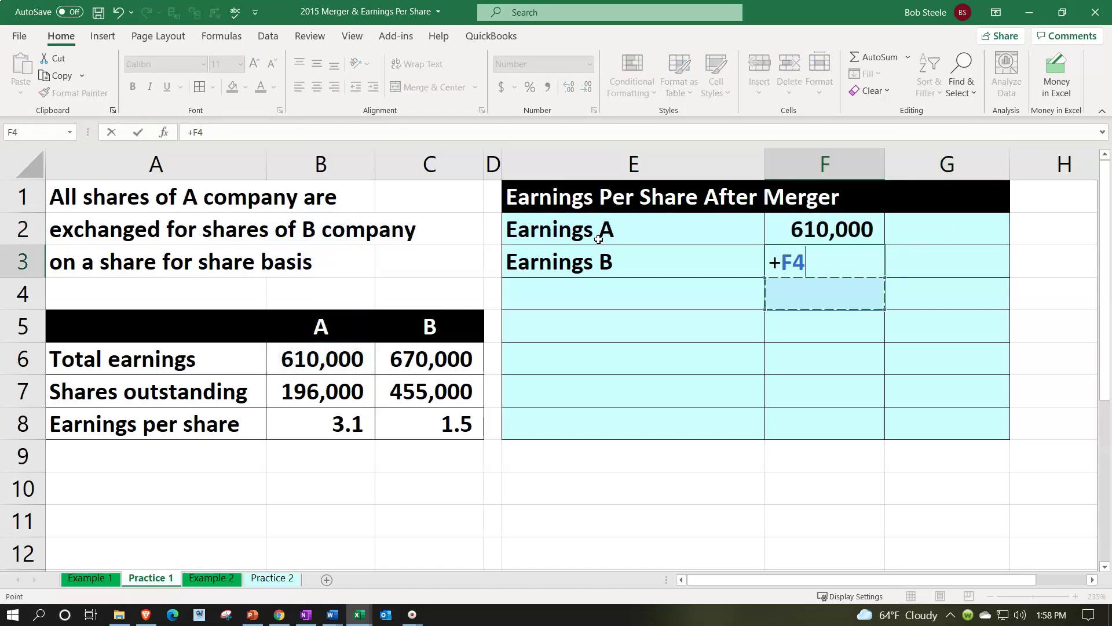
key(Down)
key(Left)
key(Left)
key(Down)
key(Left)
key(Return)
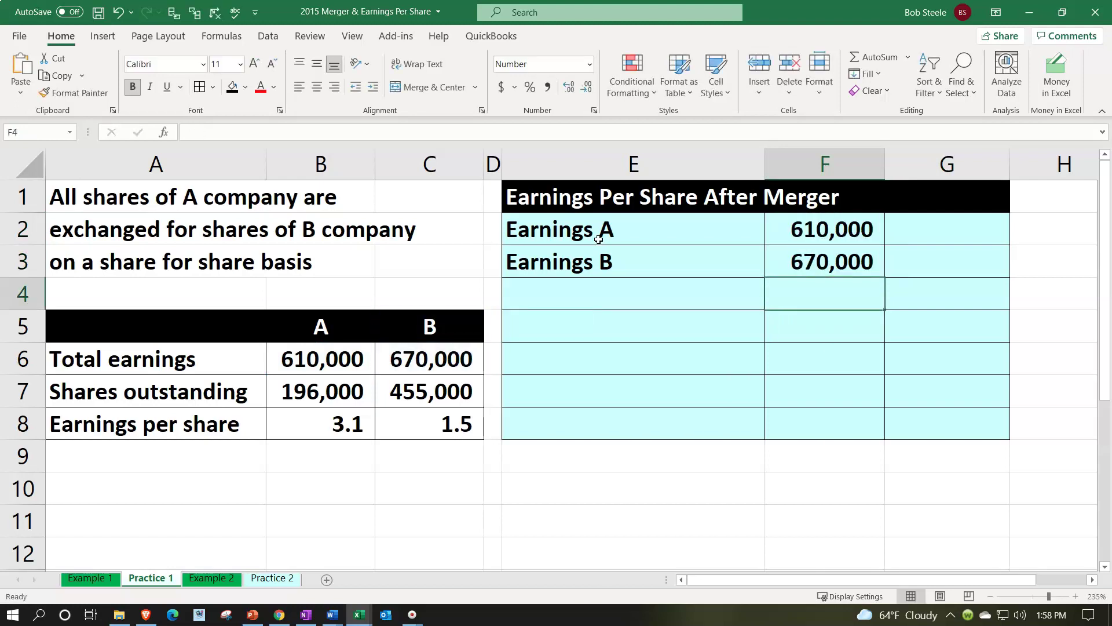
Label E4 "Total earnings" and add up F2:F3 with a SUM formula in G4
key(Left)
text(To)
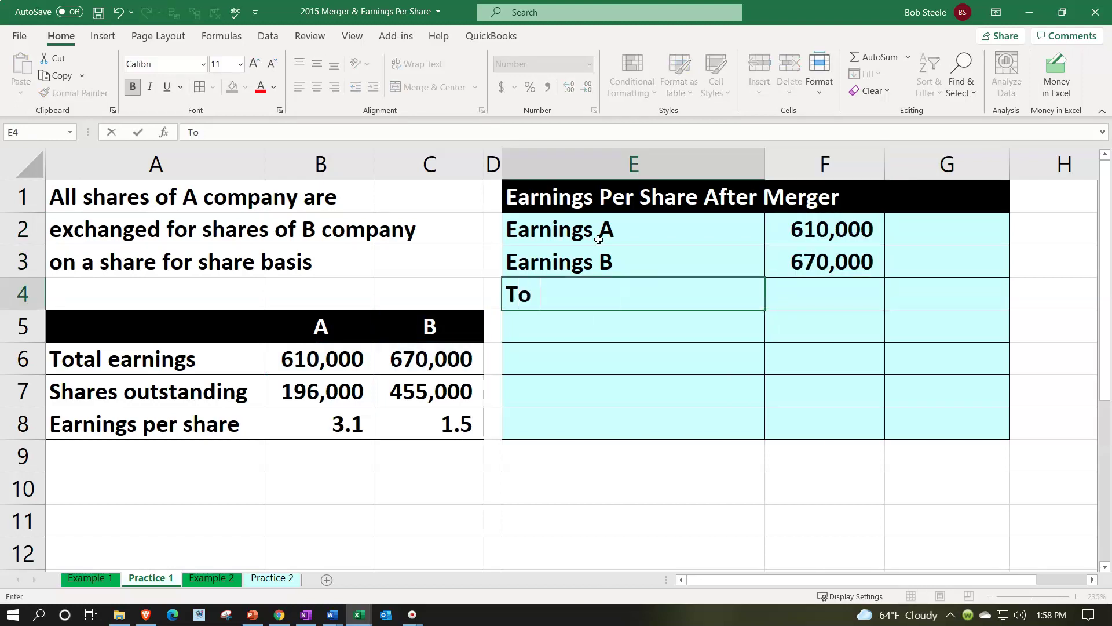
text(tal earnings)
key(Right)
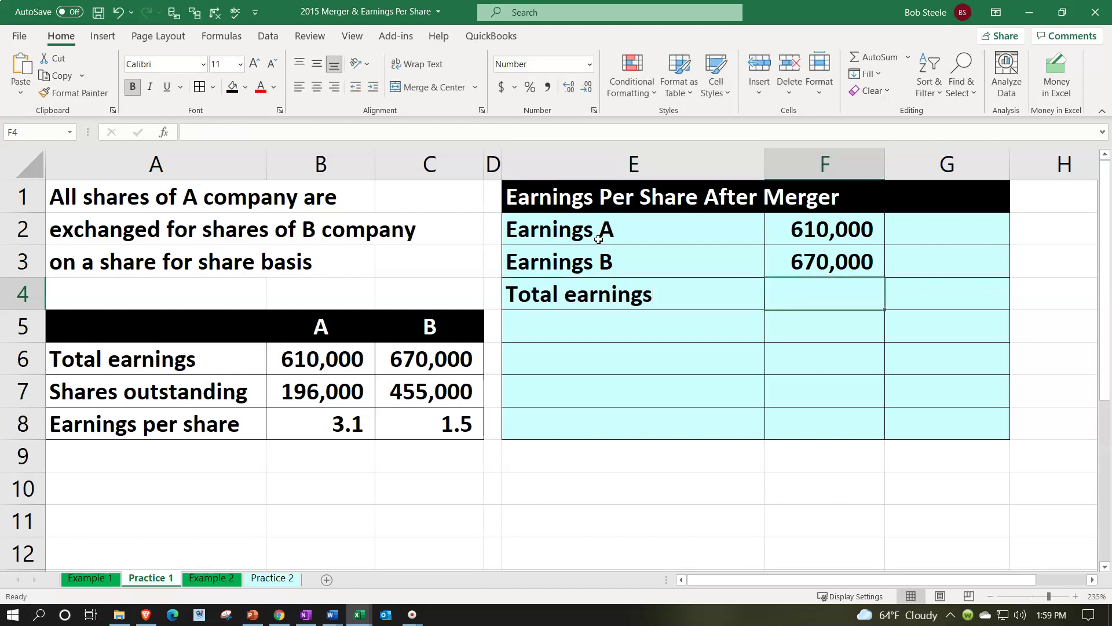
key(Right)
text(=sum()
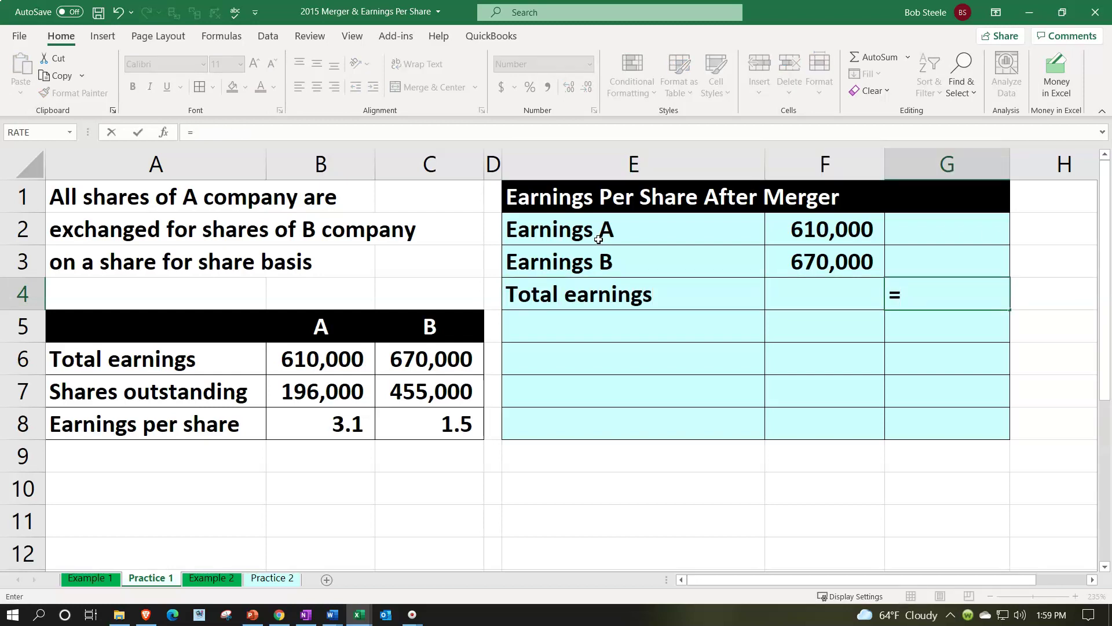
key(Left)
key(Up)
key(Up)
key(shift+Down)
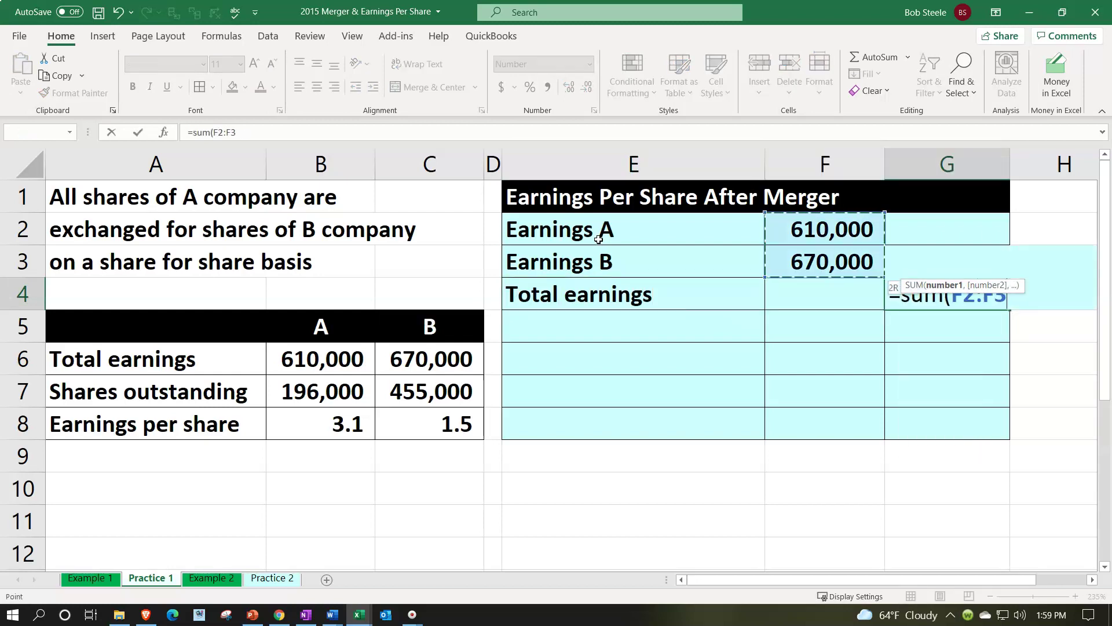
key(Return)
Underline the Earnings B amount in F3 and indent the "Total earnings" label in E4 one level
key(Right)
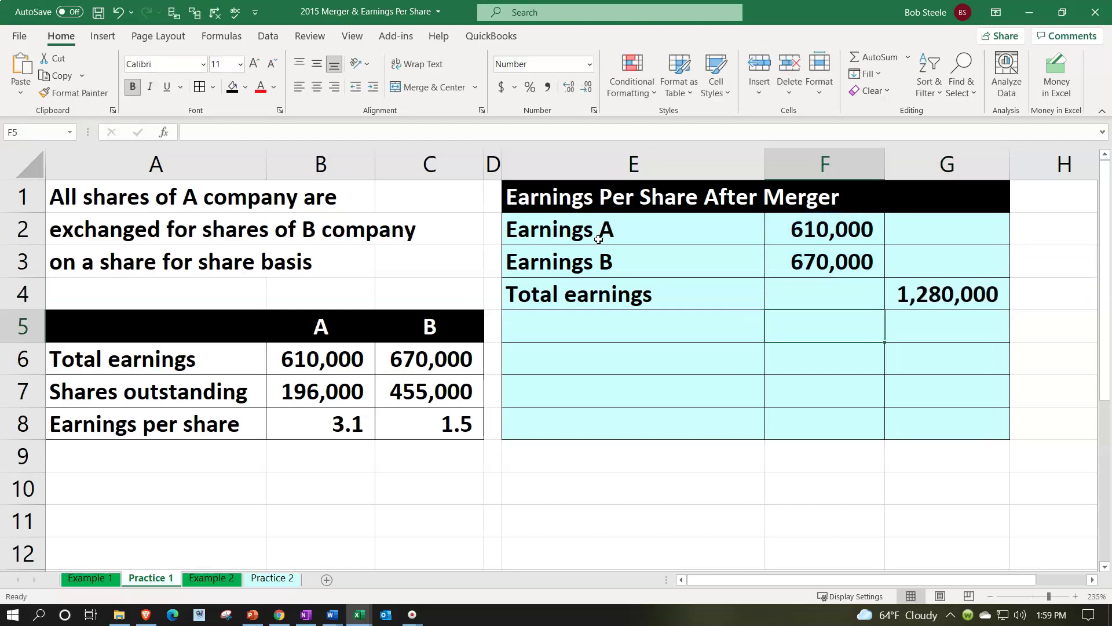
key(Up)
key(Up)
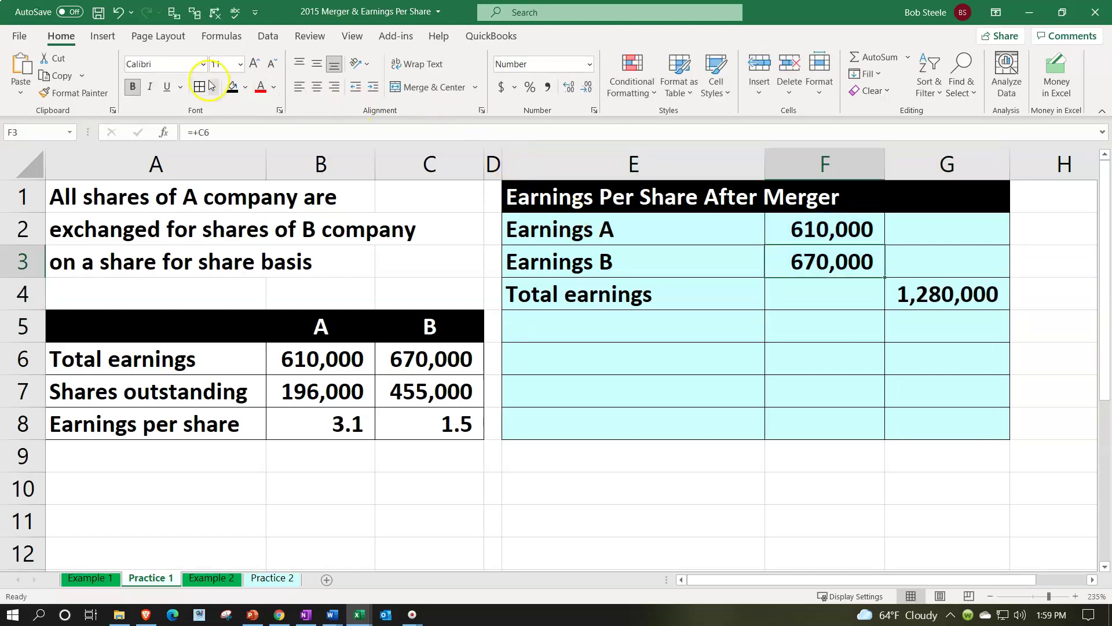
click(168, 88)
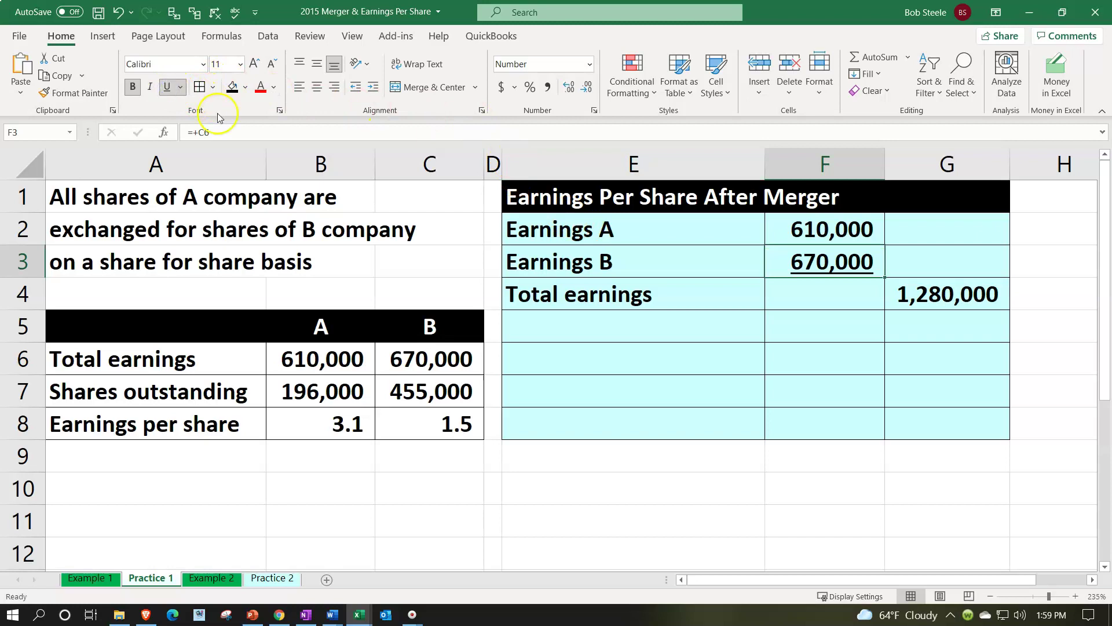
click(591, 291)
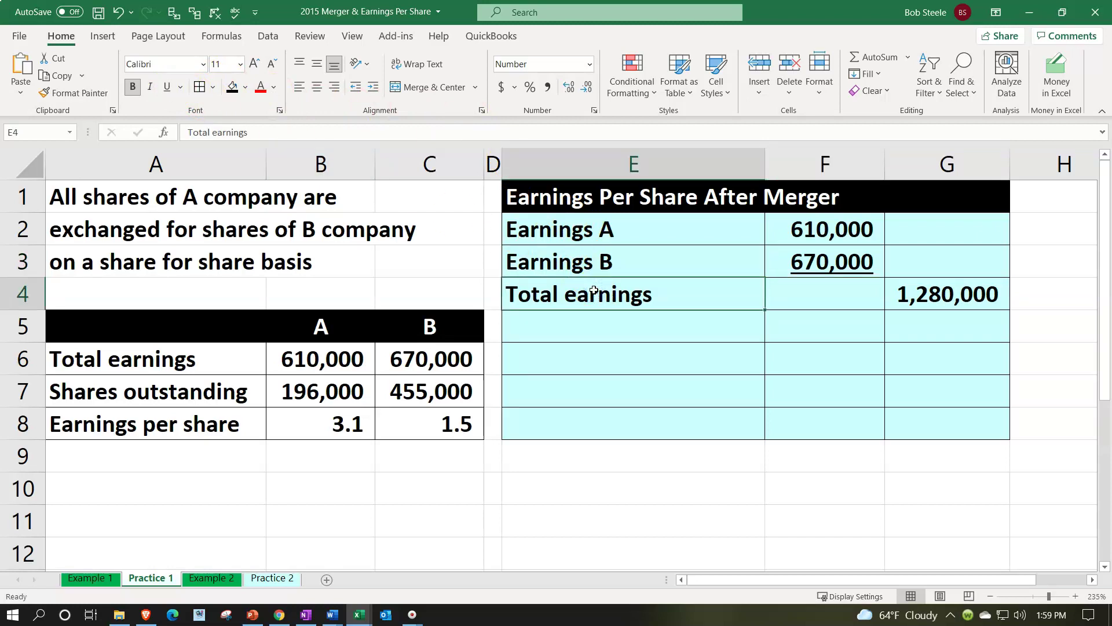
click(372, 88)
Review both companies' shares outstanding and label E5 "Starting shares of B"
click(580, 339)
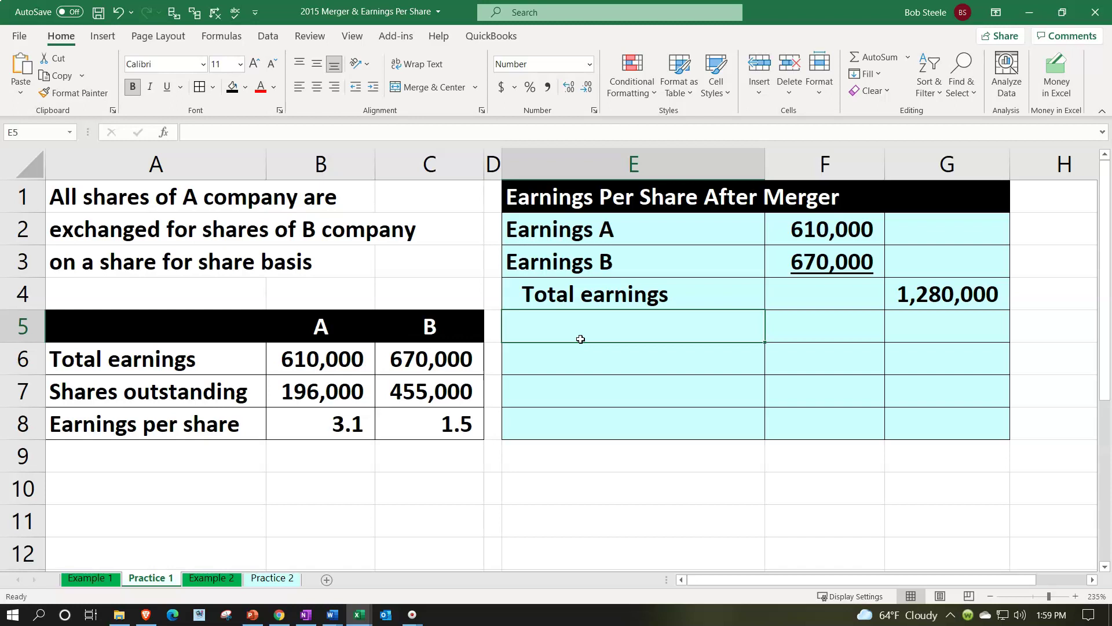
click(464, 381)
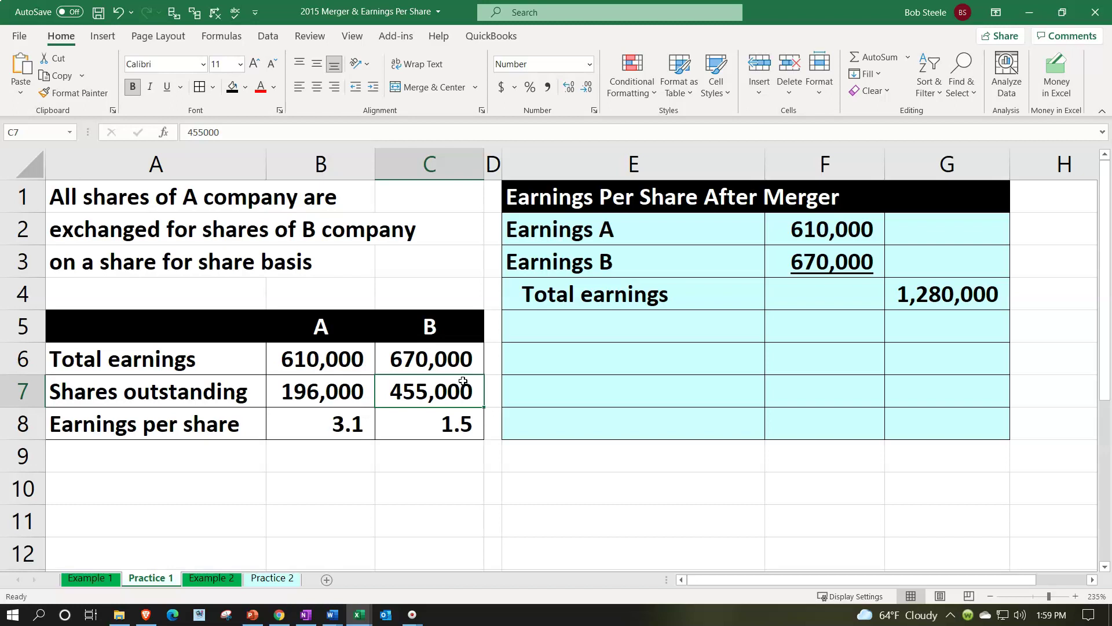
key(Left)
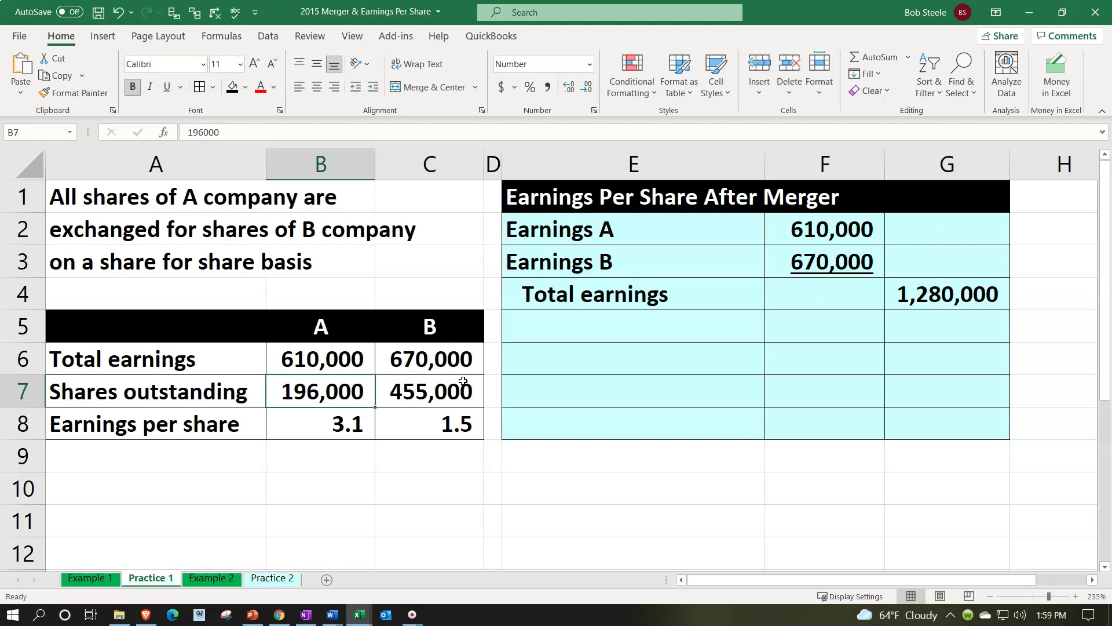
key(Right)
key(Right)
key(Up)
key(Up)
key(Right)
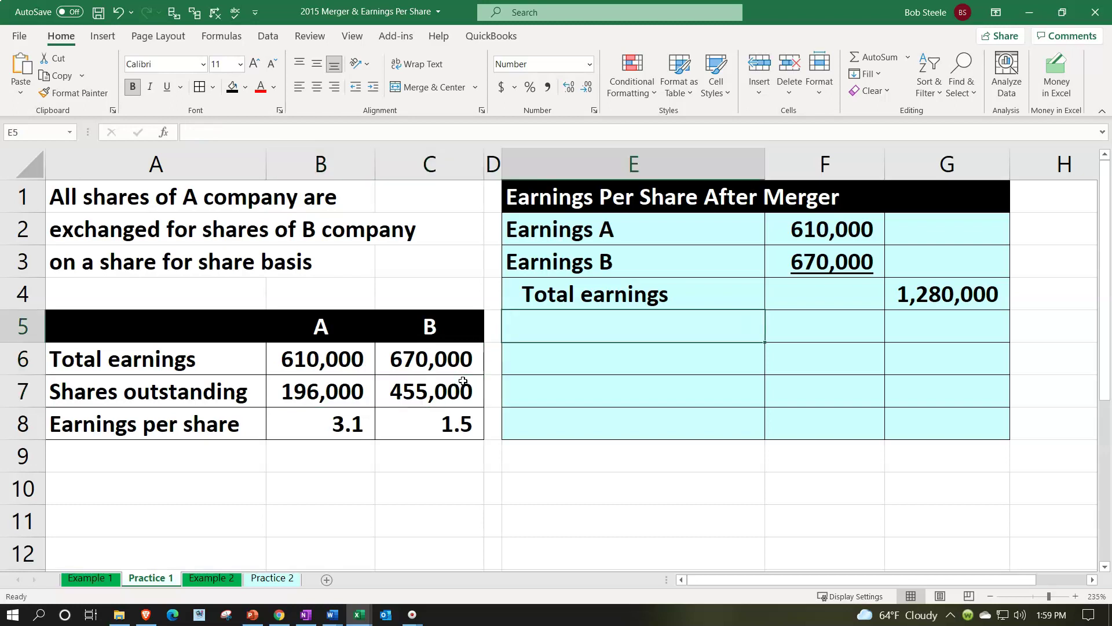
text(Starting shares of B)
key(Tab)
Link F5 to company B's shares outstanding in C7
text(=)
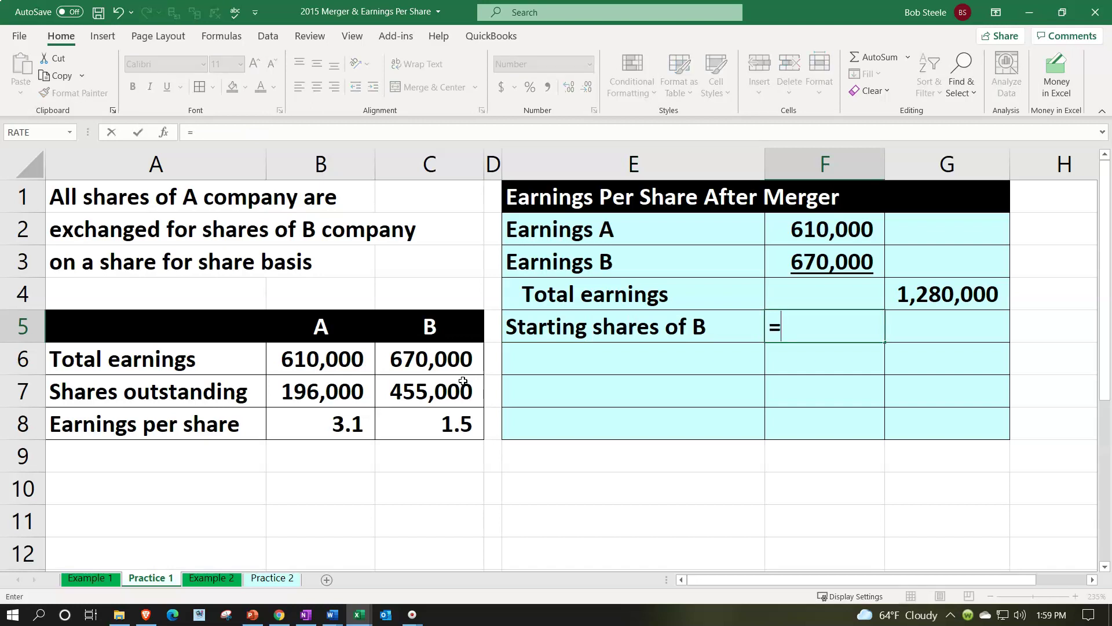
key(Left)
key(Left)
key(Left)
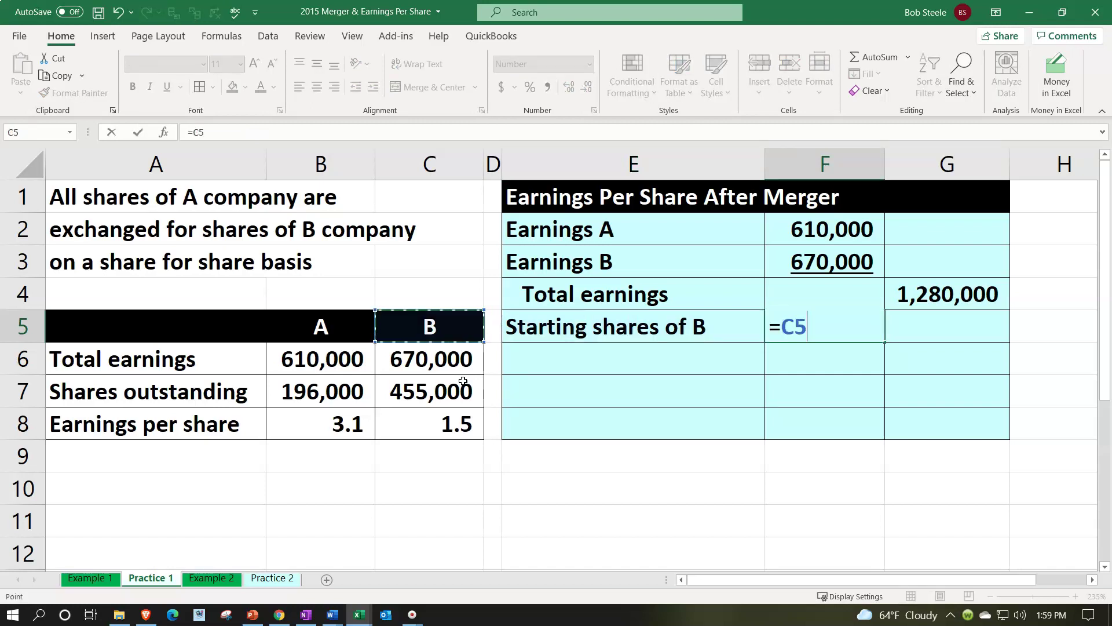
key(Down)
key(Down)
key(Return)
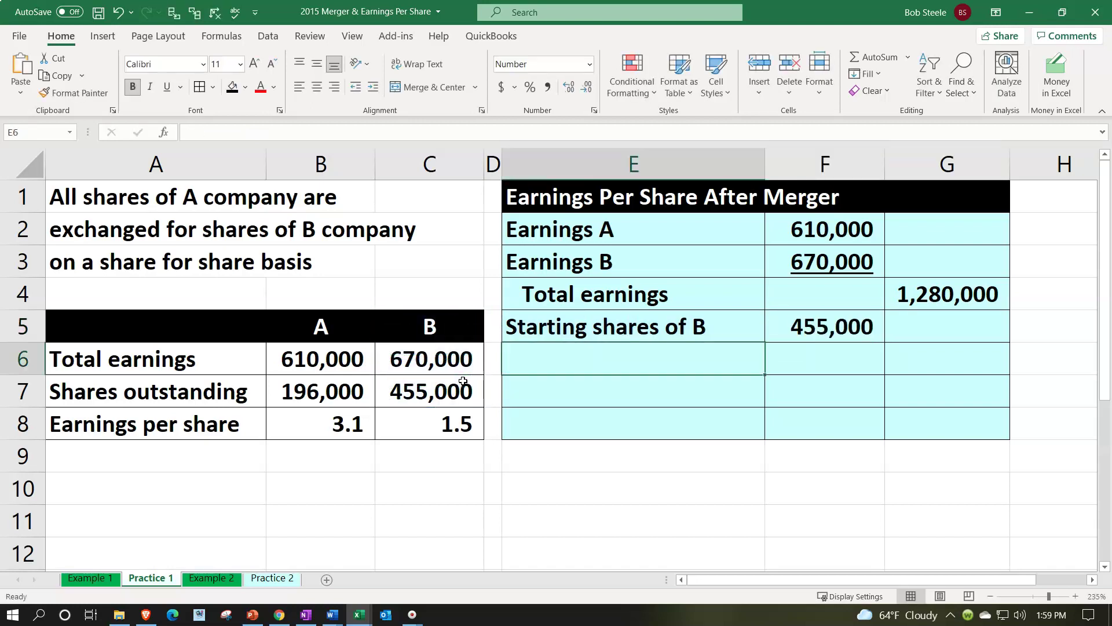
Label E6 "New shares" and link F6 to company A's shares outstanding in B7
text(New share)
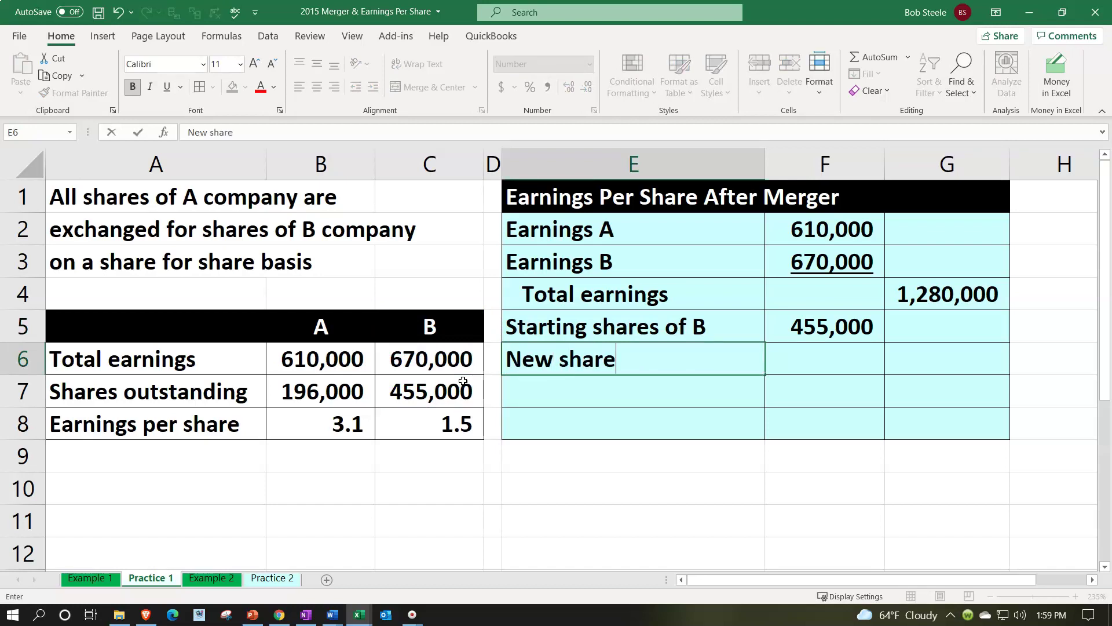
text(s)
key(Tab)
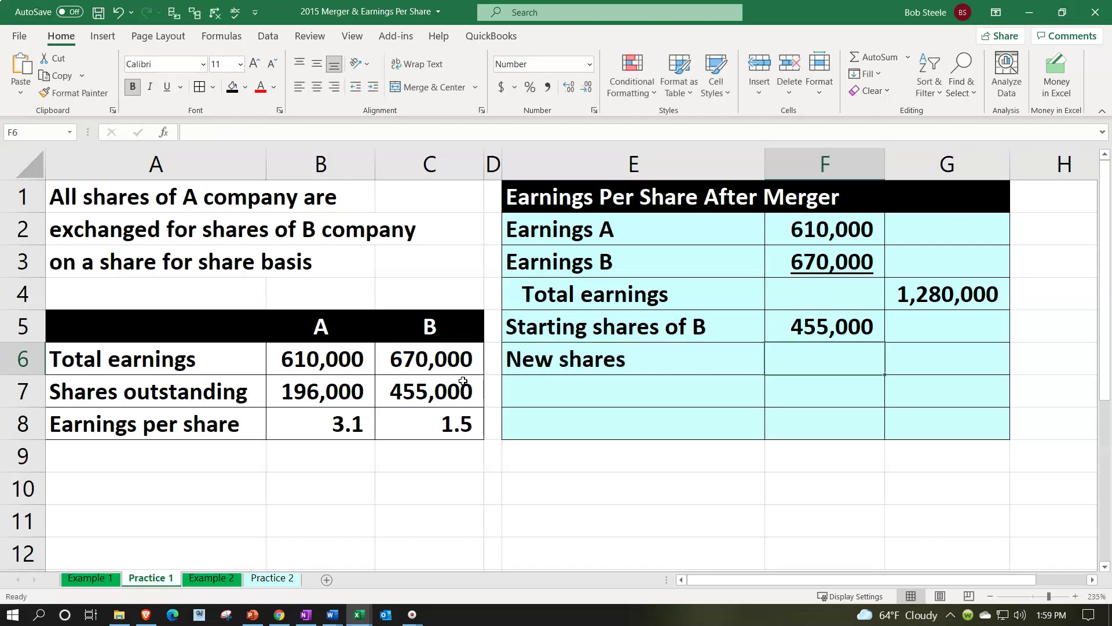
text(=)
key(Left)
key(Left)
key(Left)
key(Left)
key(Down)
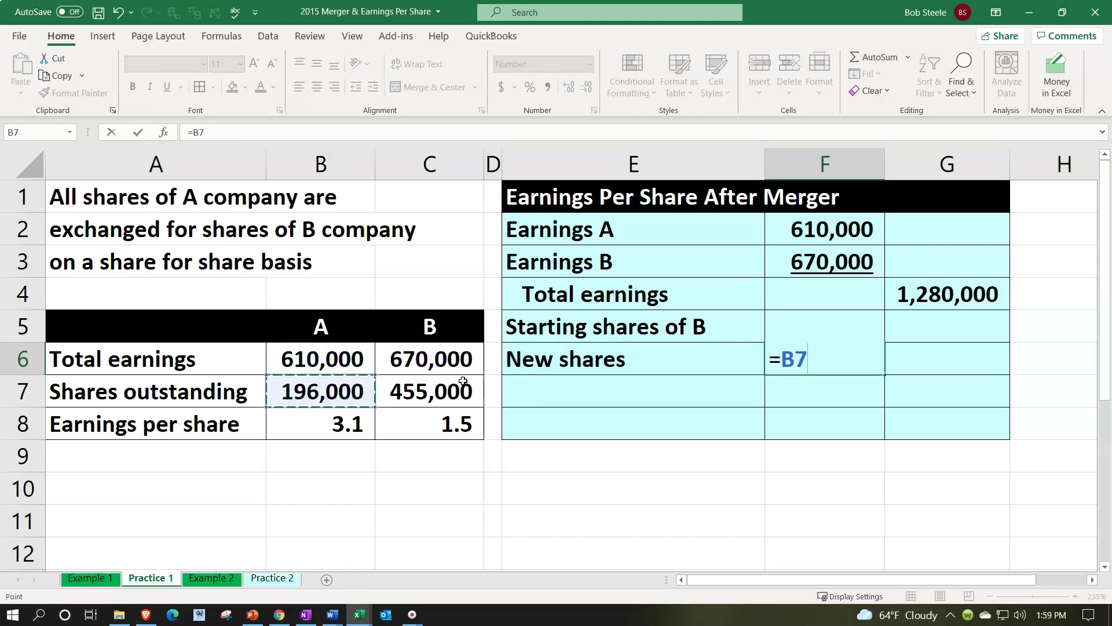
key(Return)
Underline the New shares amount in F6 and label E7 "Total shares"
key(Up)
key(Right)
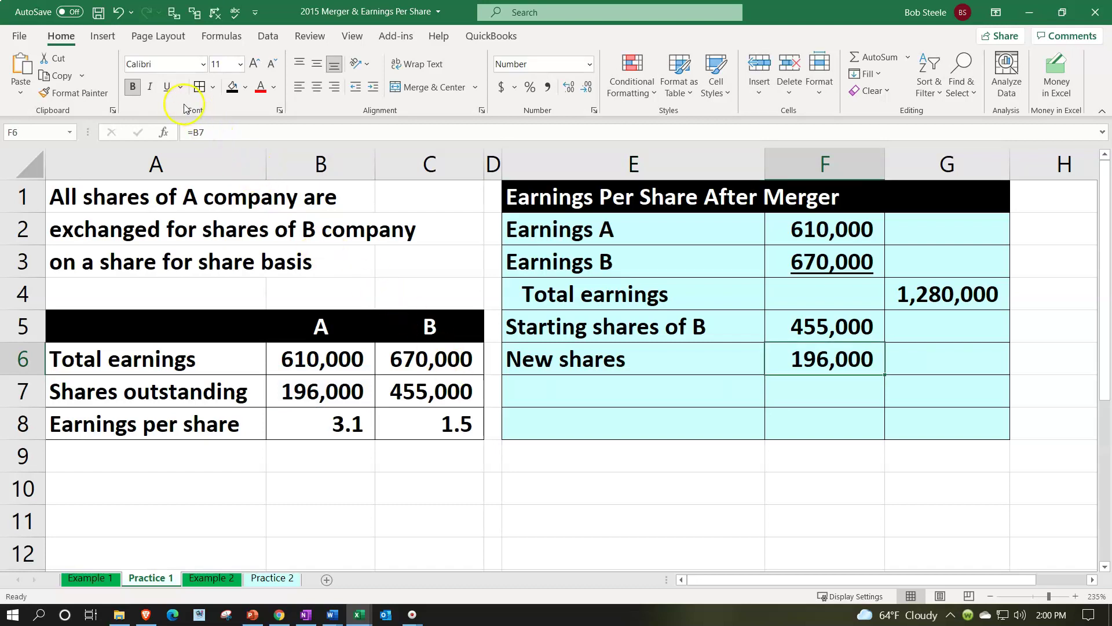
click(167, 87)
click(585, 398)
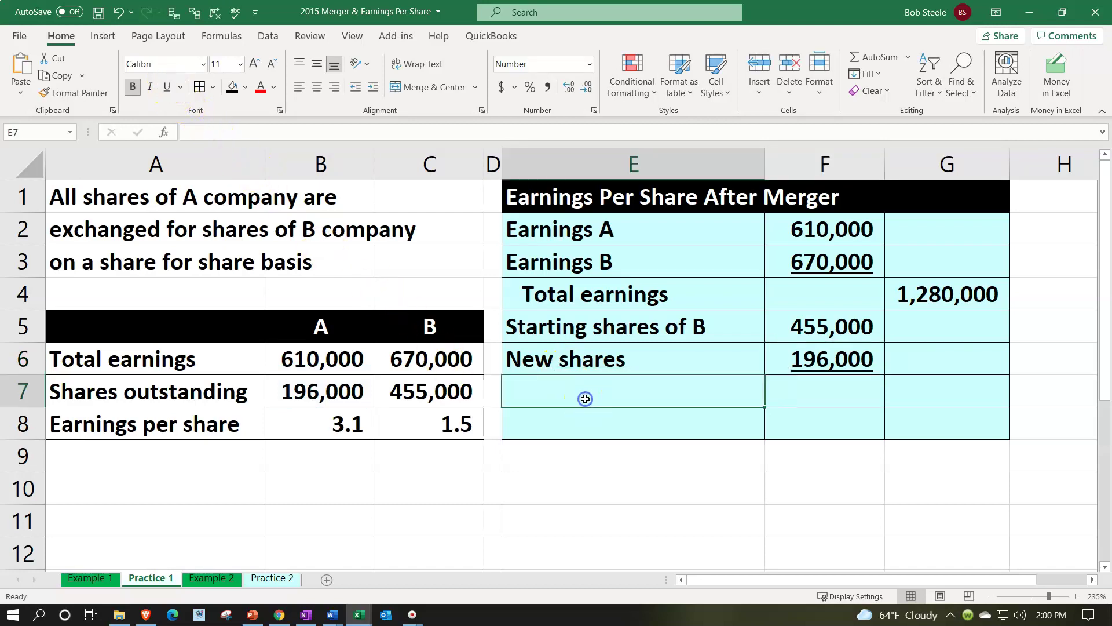
text(Total shares)
key(Tab)
Add up F5:F6 with a SUM formula in G7 and indent the "Total shares" label in E7 one level
key(Tab)
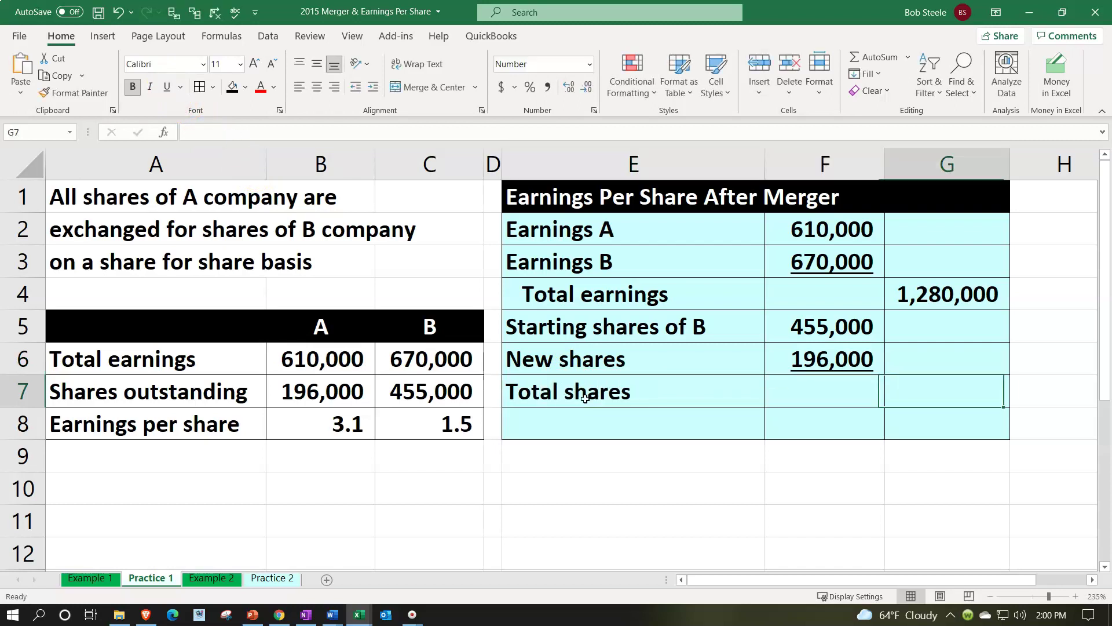
text(=sum()
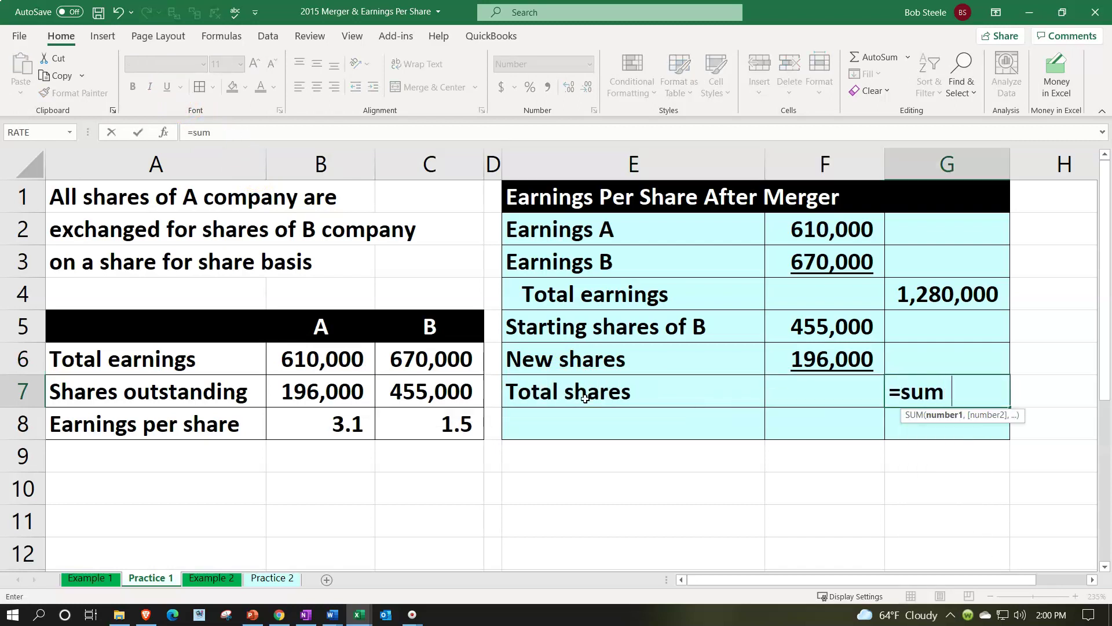
key(Left)
key(Up)
key(Up)
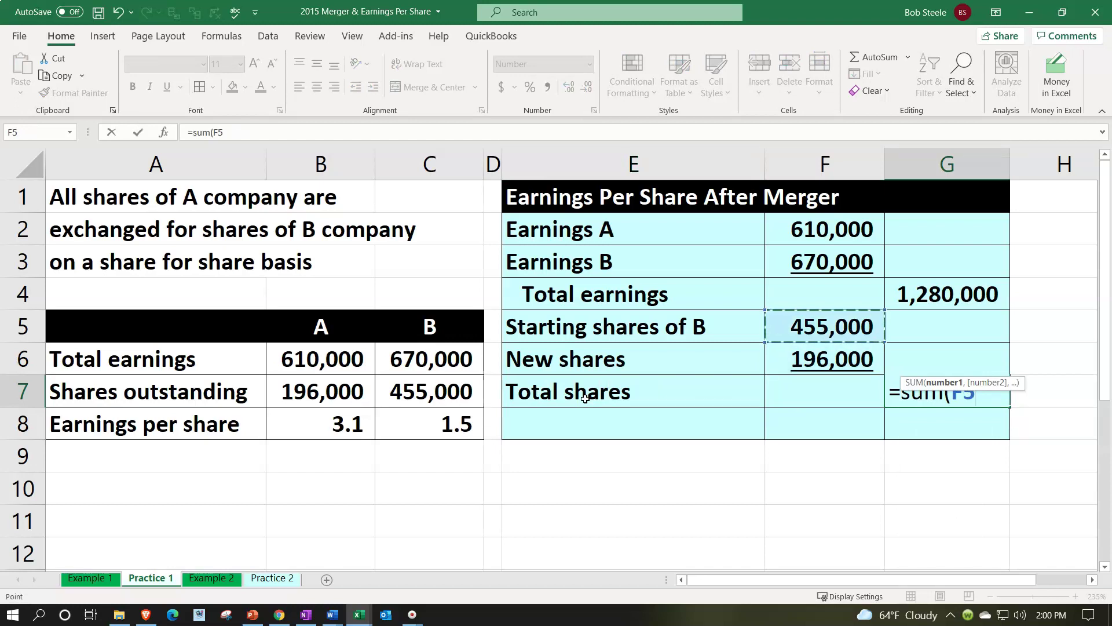
key(shift+Down)
key(Return)
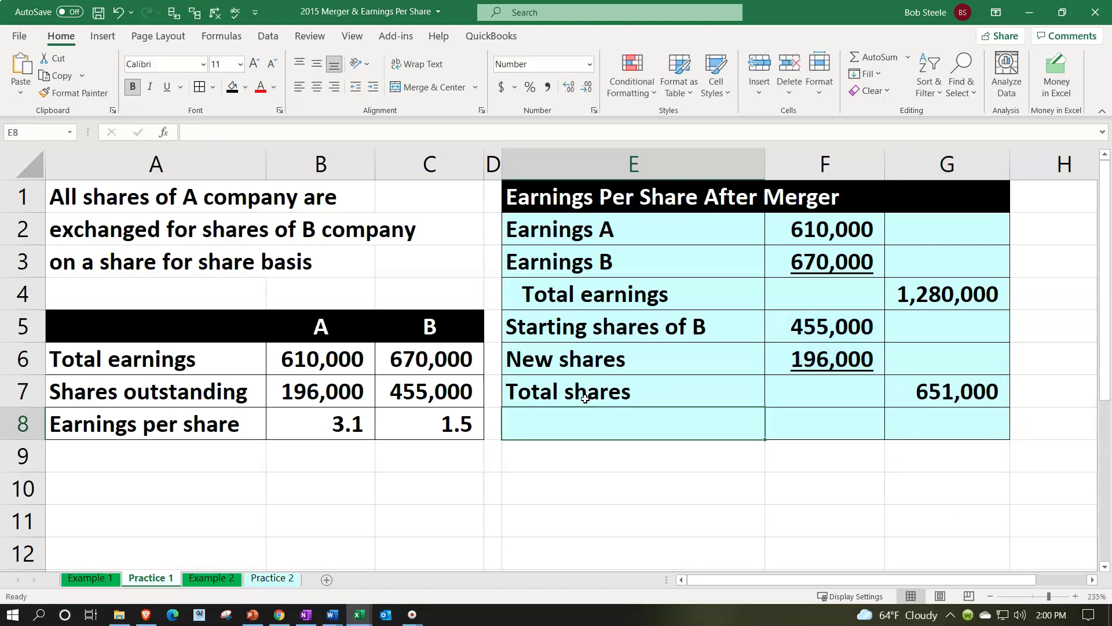
click(585, 398)
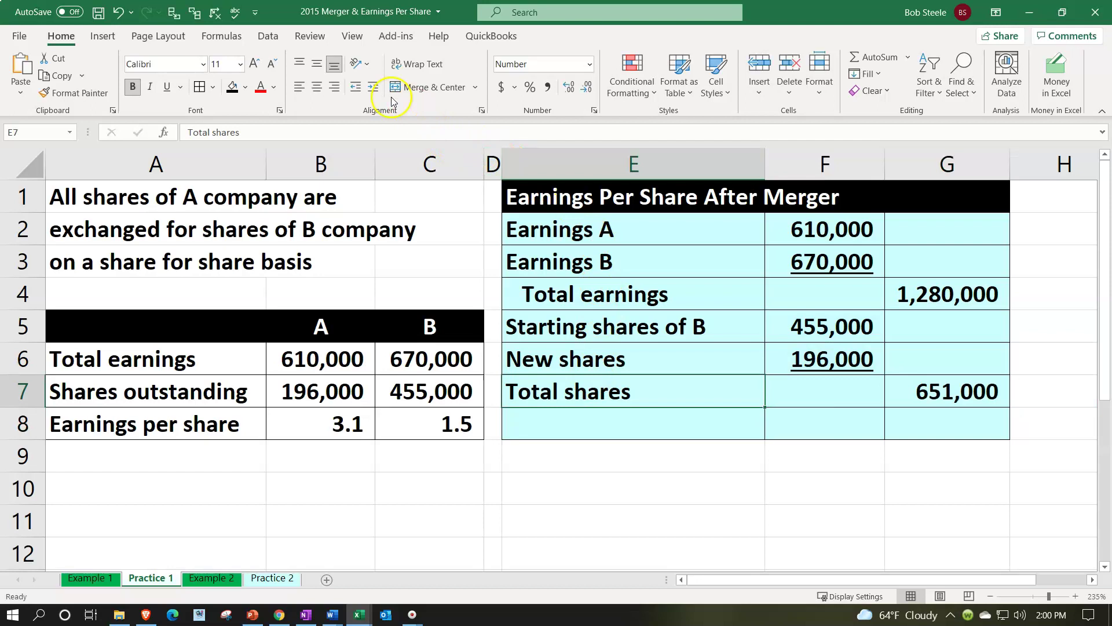
click(375, 86)
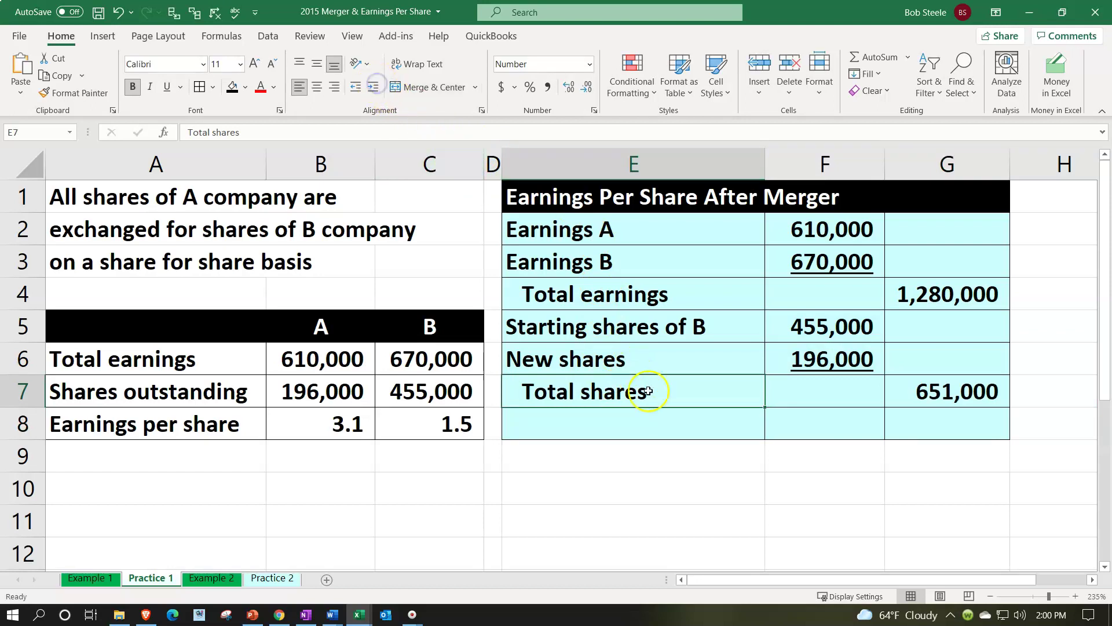
Label E8 "Earnings per share"
click(655, 433)
text(Earni)
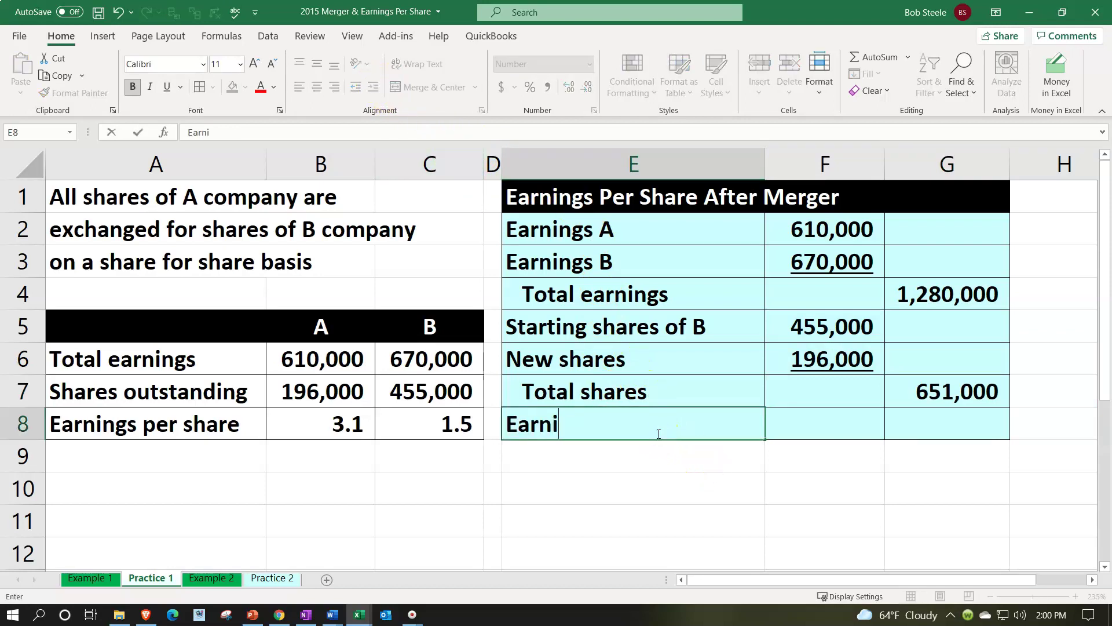
text(ngs per shrae)
key(BackSpace)
key(BackSpace)
key(BackSpace)
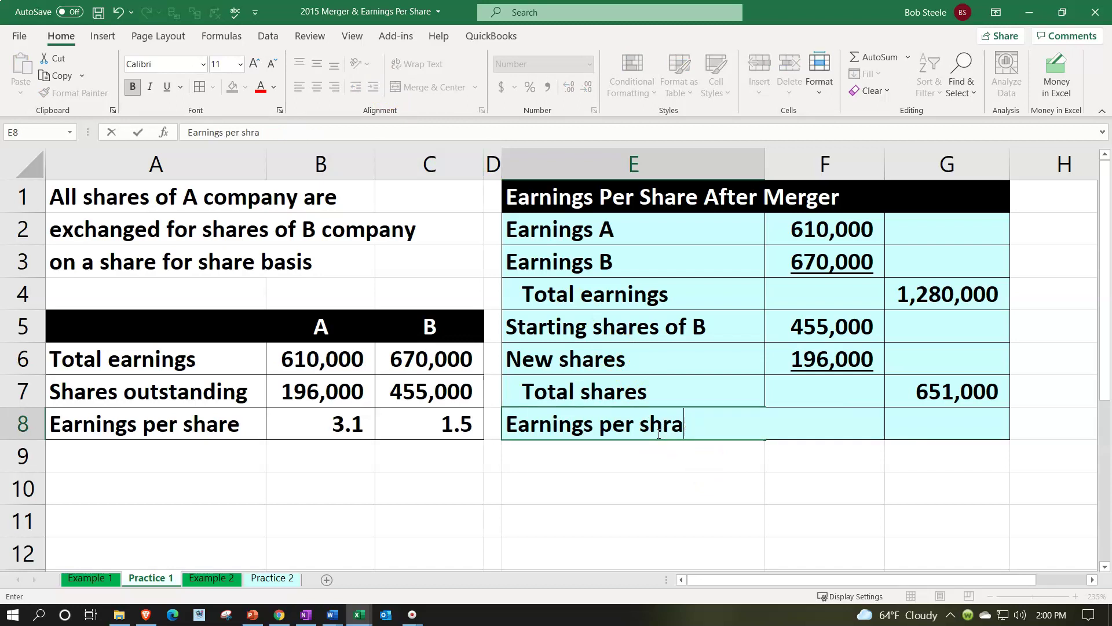
text(are)
key(Delete)
key(Tab)
Calculate the merged earnings per share in G8 by dividing total earnings in G4 by total shares in G7
key(Tab)
text(=)
key(Up)
key(Up)
key(Up)
key(Up)
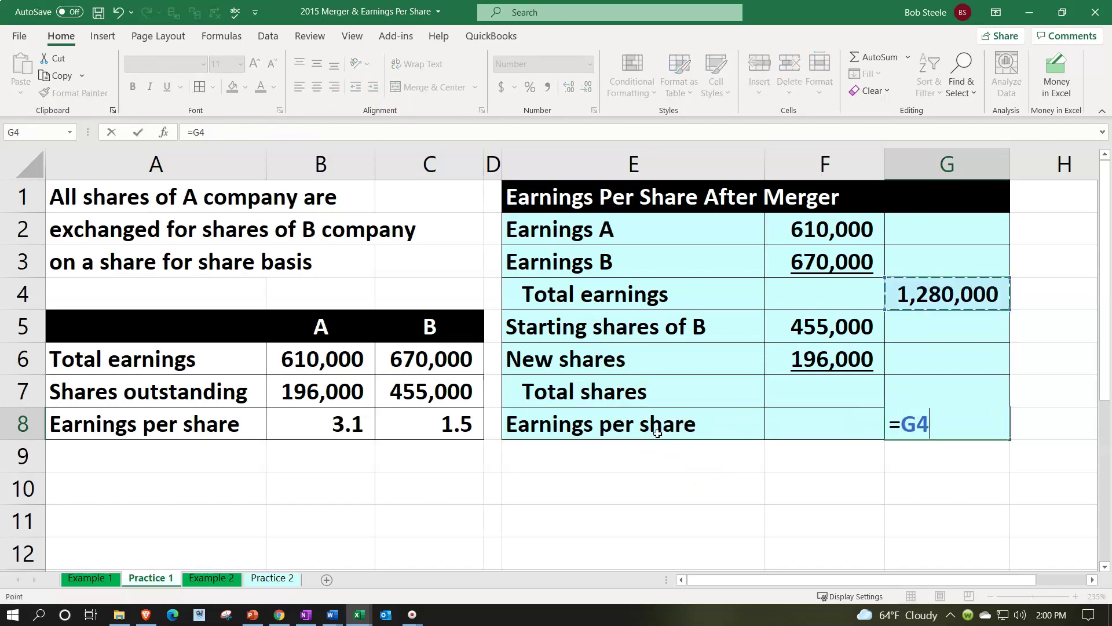
text(/)
key(Up)
key(Return)
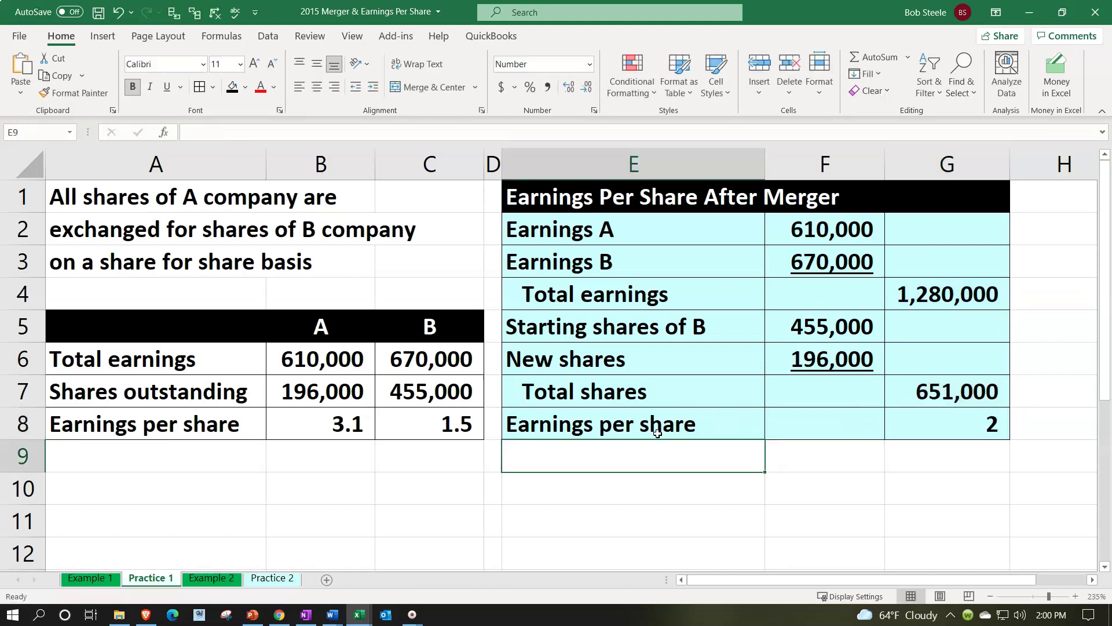
Format the earnings per share in G8 to show two decimal places
key(Right)
key(Right)
key(Up)
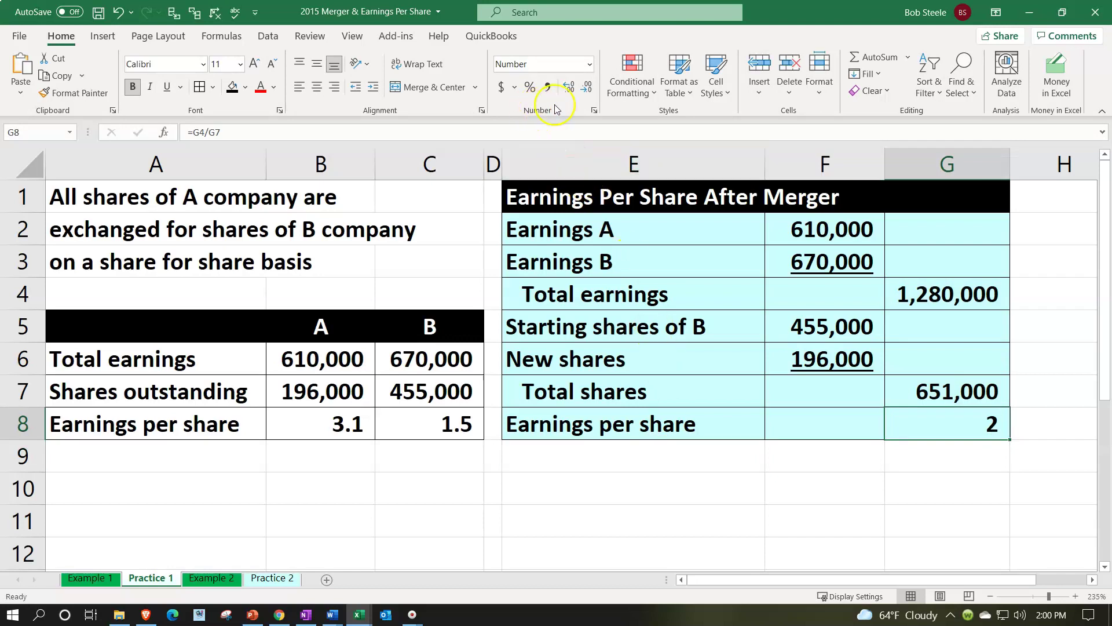
click(571, 87)
click(571, 87)
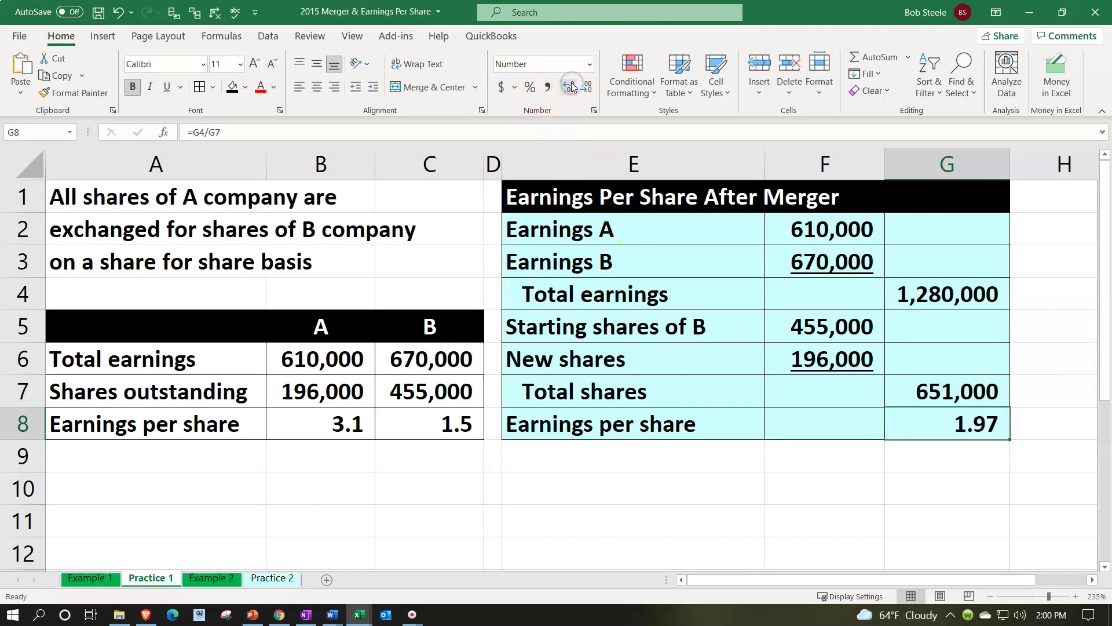
Underline the Total shares amount in G7
click(930, 388)
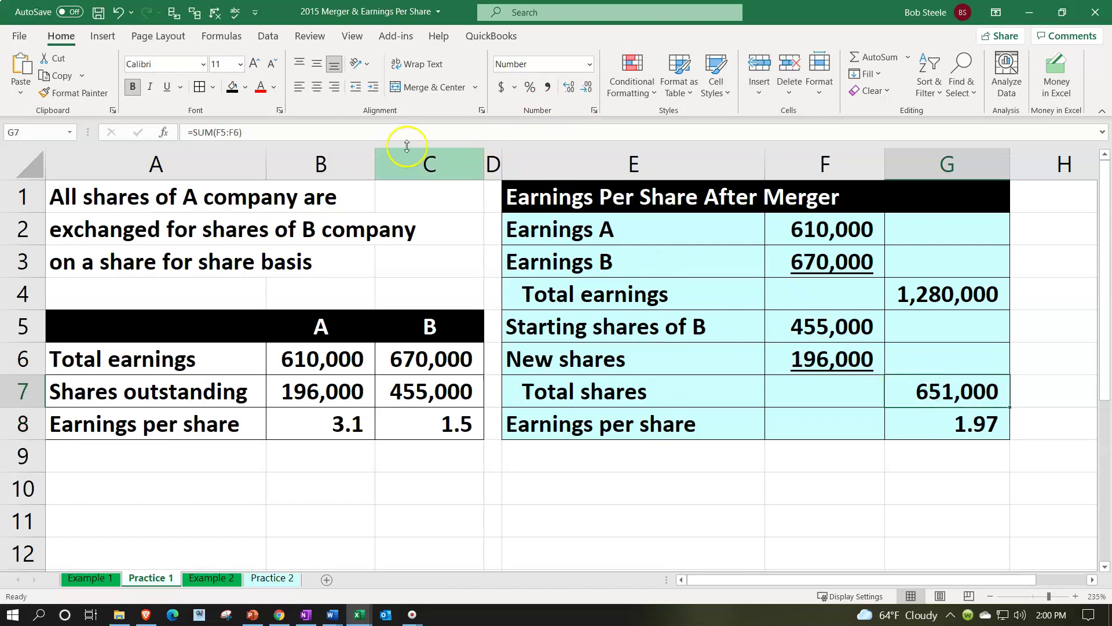
click(167, 87)
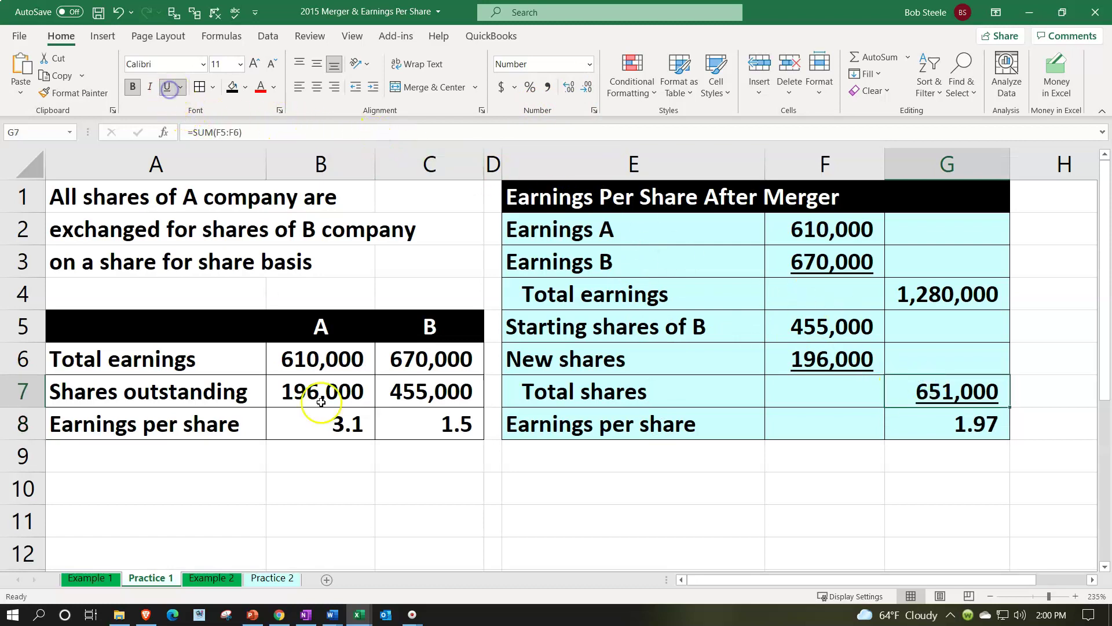
click(378, 504)
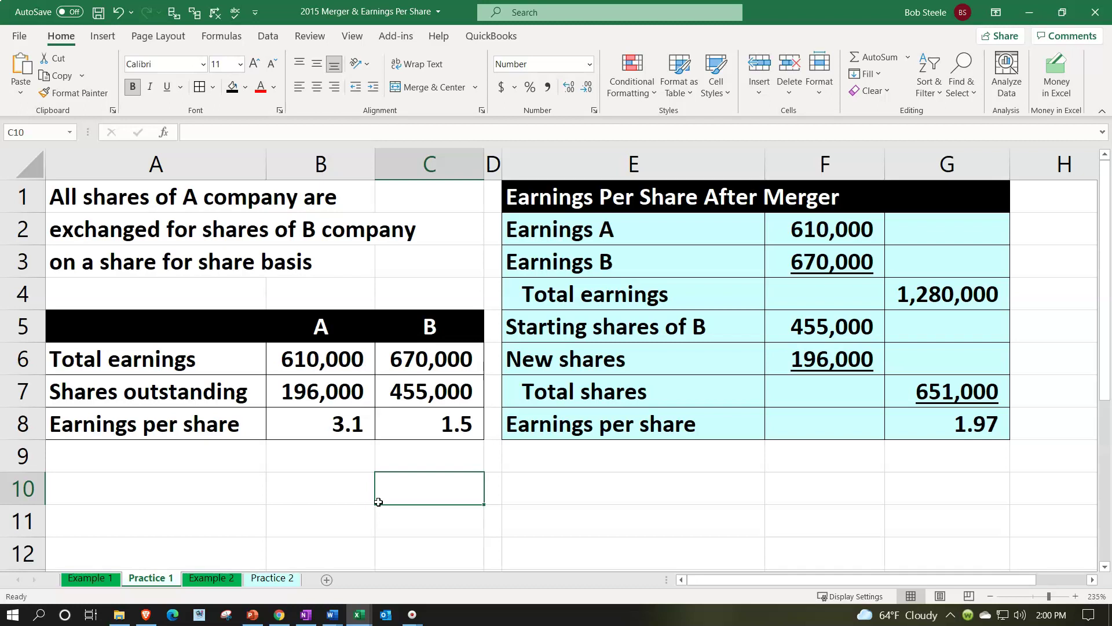
Open the Practice 2 worksheet and review both companies' total earnings, shares outstanding and earnings per share
click(289, 578)
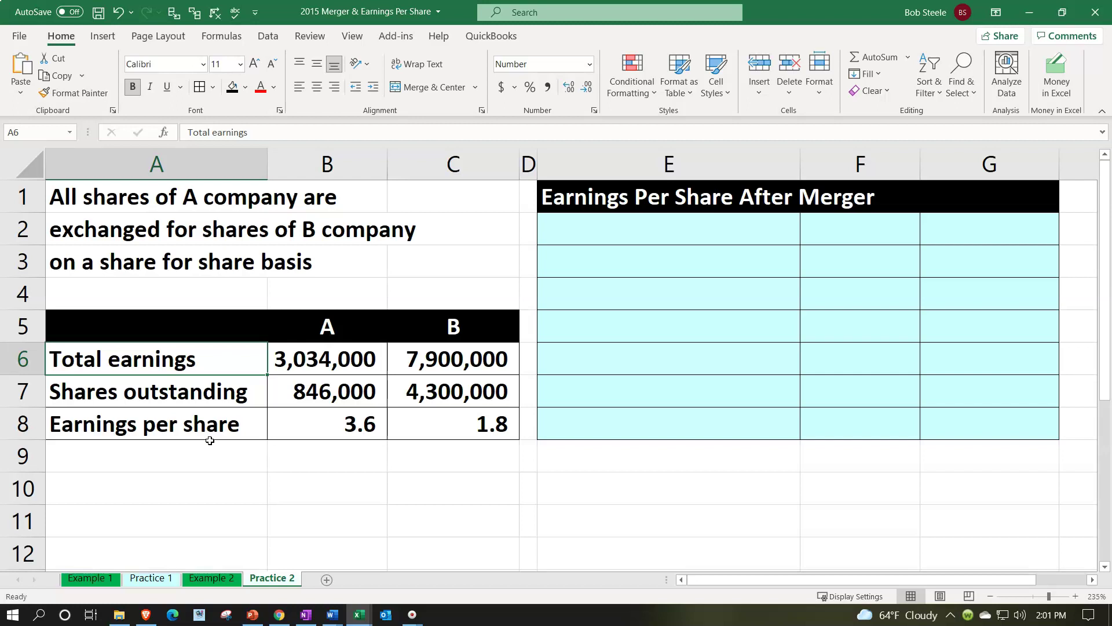
click(210, 389)
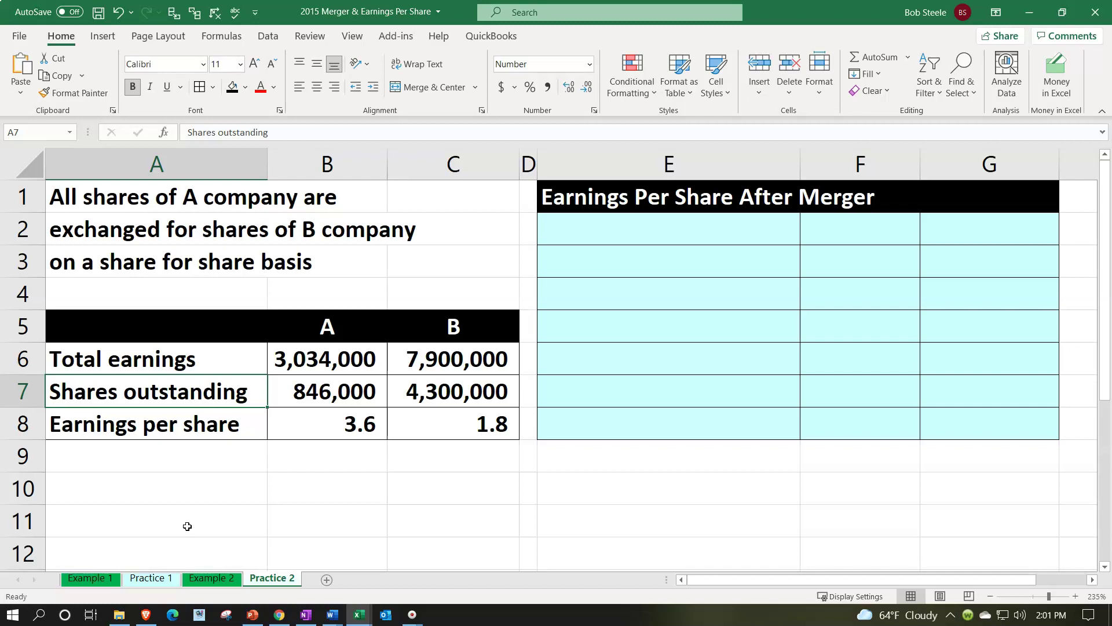
key(Down)
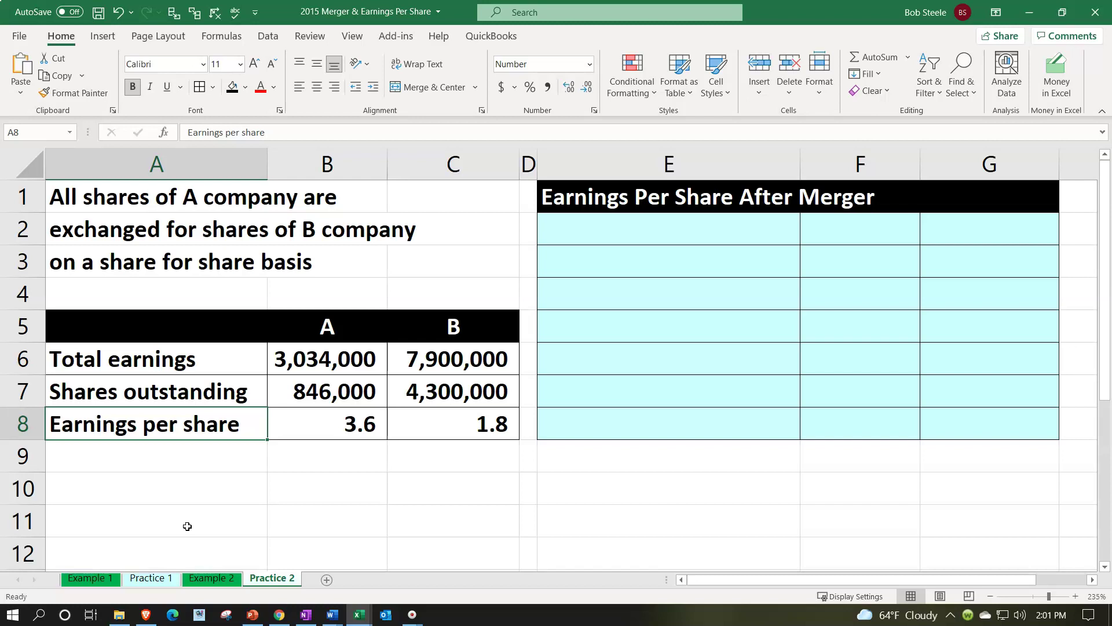
key(Right)
key(Right)
key(Right)
key(Right)
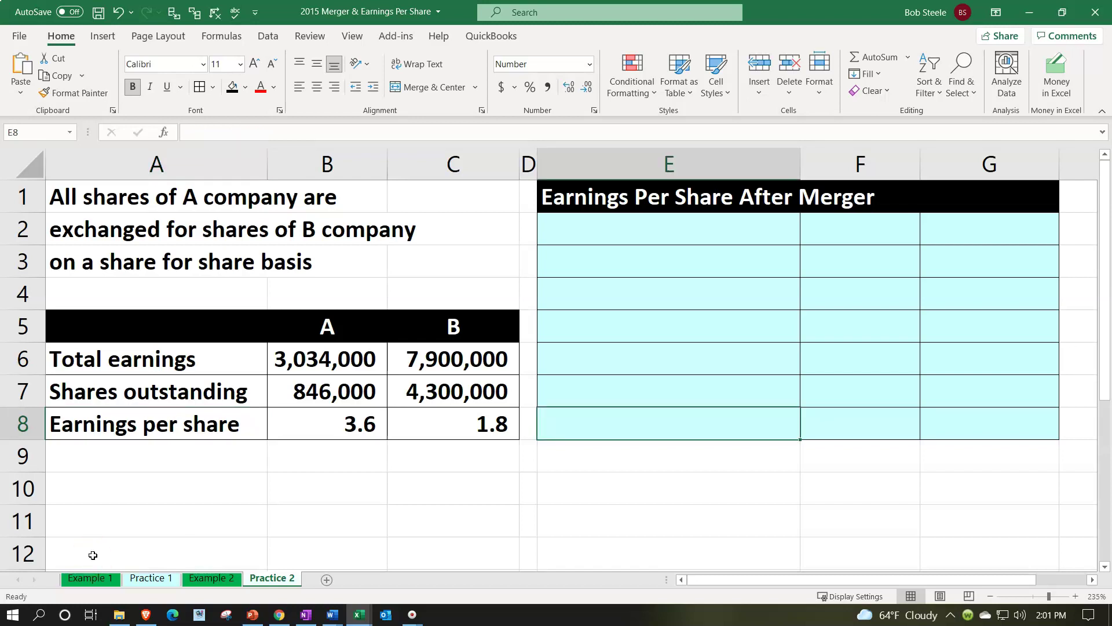
click(405, 391)
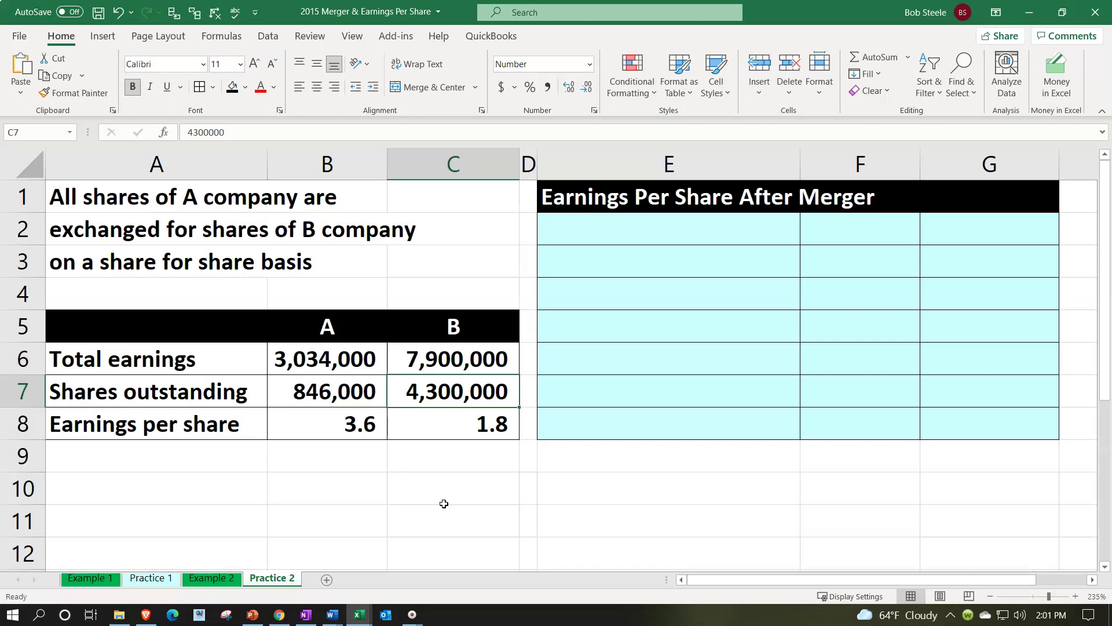
key(Left)
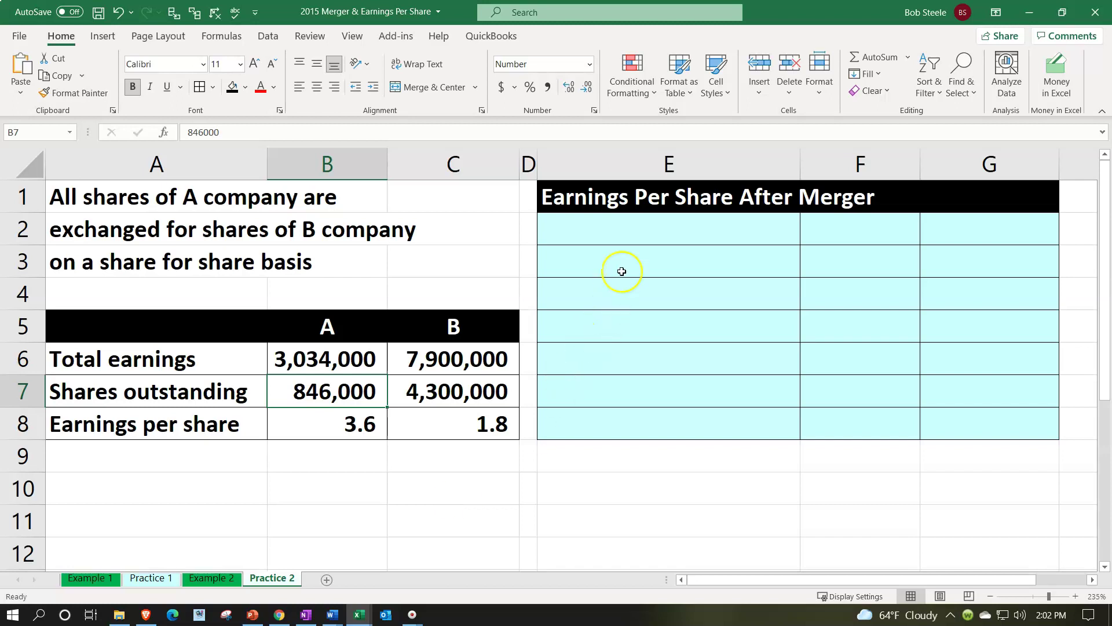
Label E2 "Earnings for A" in the Earnings Per Share After Merger table
click(625, 232)
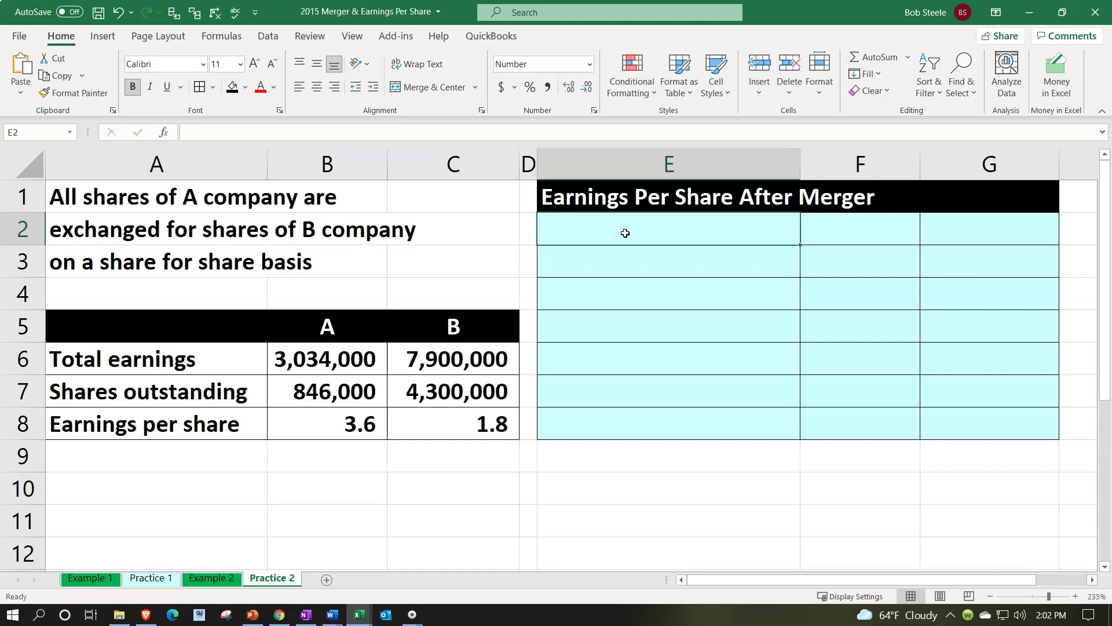
text(Eranin)
key(BackSpace)
key(BackSpace)
key(BackSpace)
key(BackSpace)
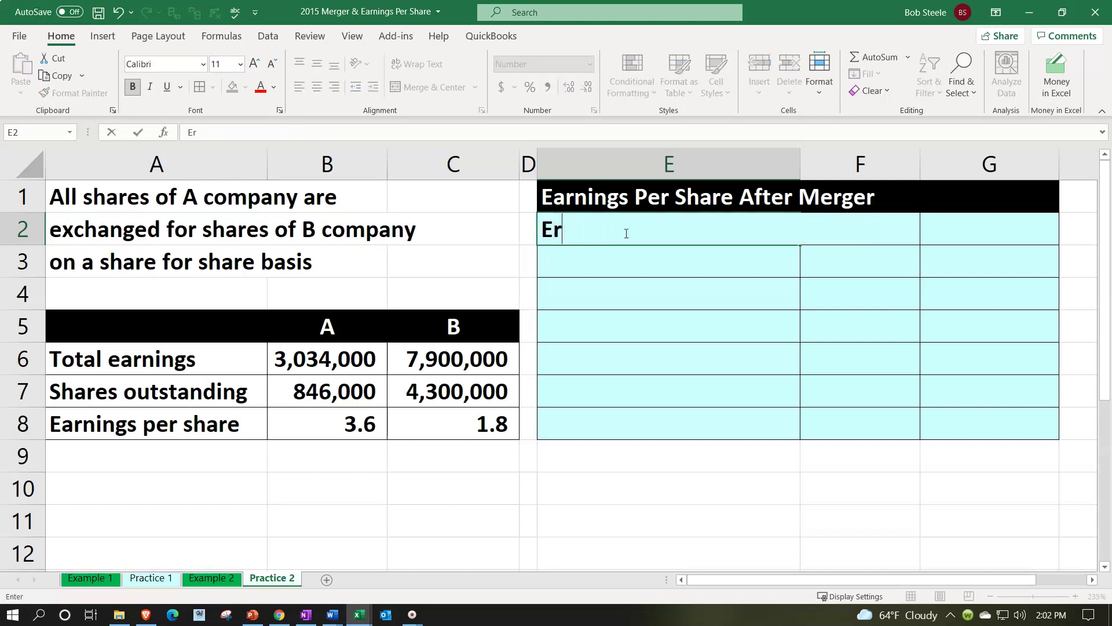
key(BackSpace)
text(arnings for )
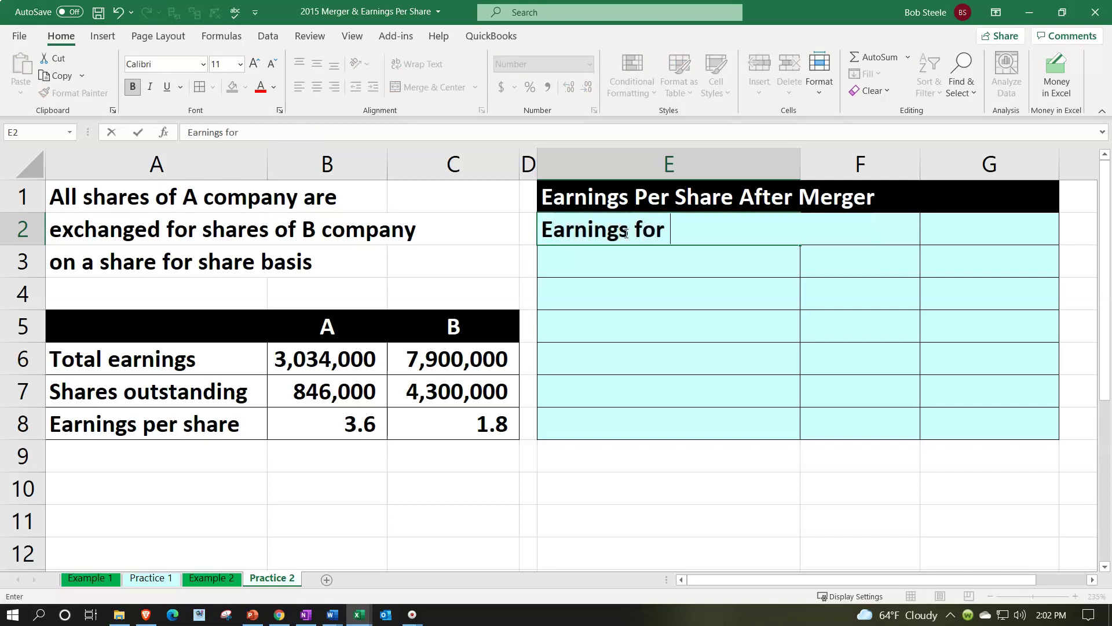
text(a)
key(BackSpace)
text(A)
key(Tab)
Link F2 to company A's total earnings in B6
text(=)
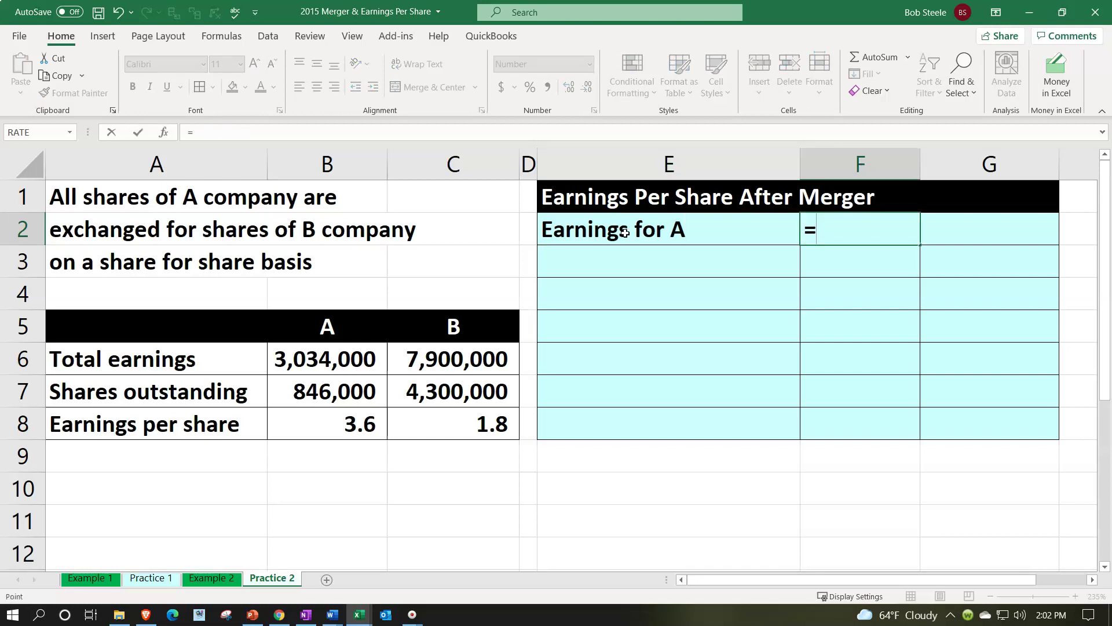
key(Down)
key(Down)
key(Down)
key(Left)
key(Left)
key(Left)
key(Left)
key(Left)
key(Down)
key(Right)
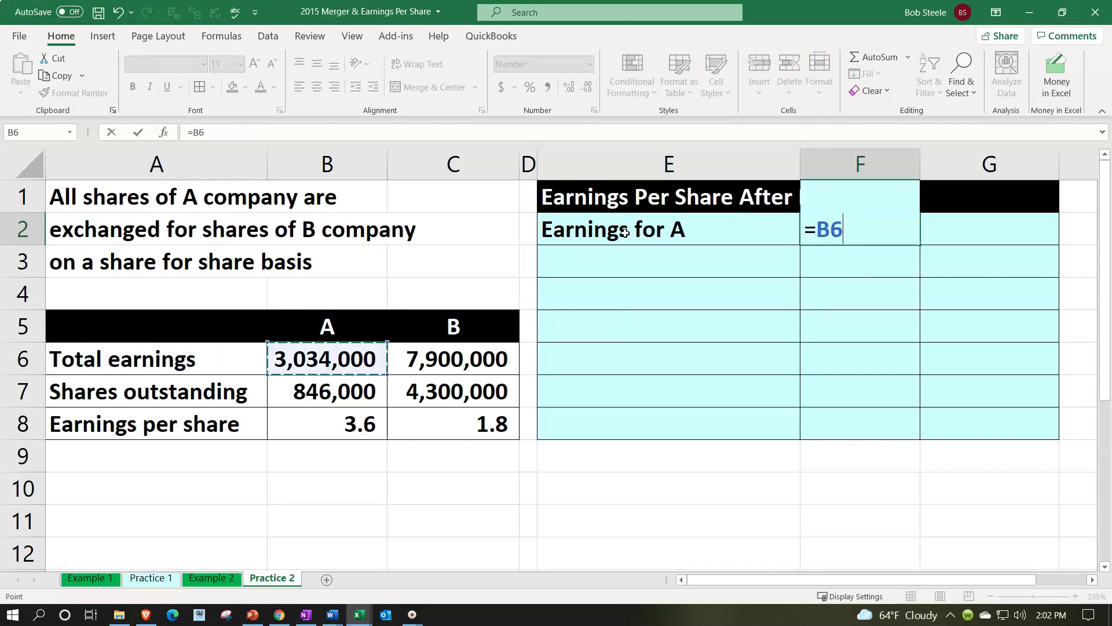
key(Return)
Label E3 "Earnings for B" and link F3 to company B's total earnings in C6
text(Ea)
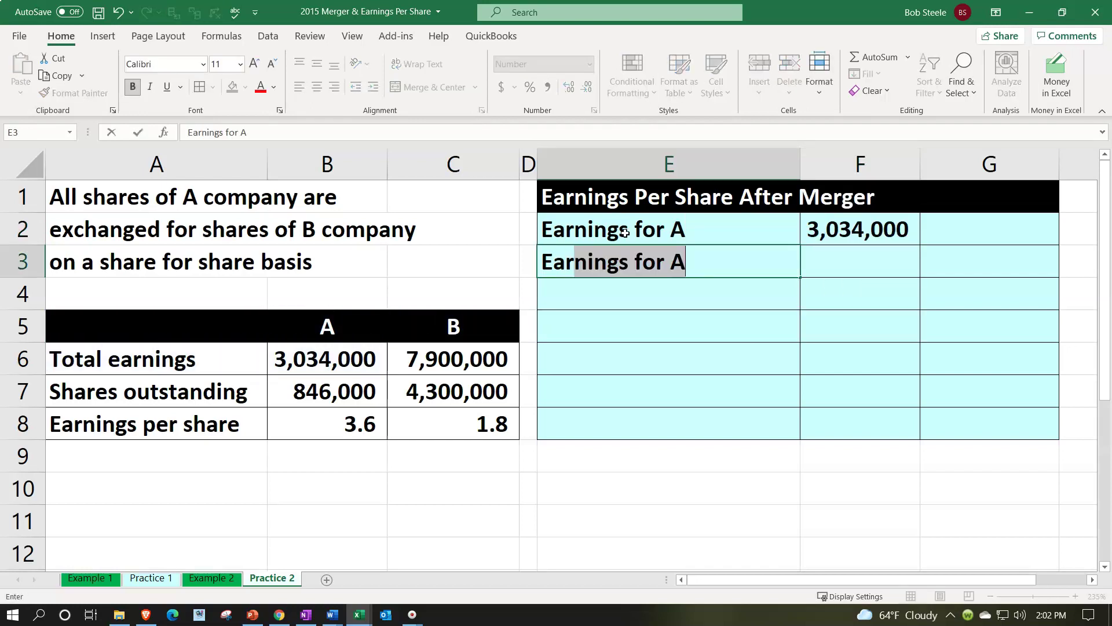
text(rnings for B)
key(Tab)
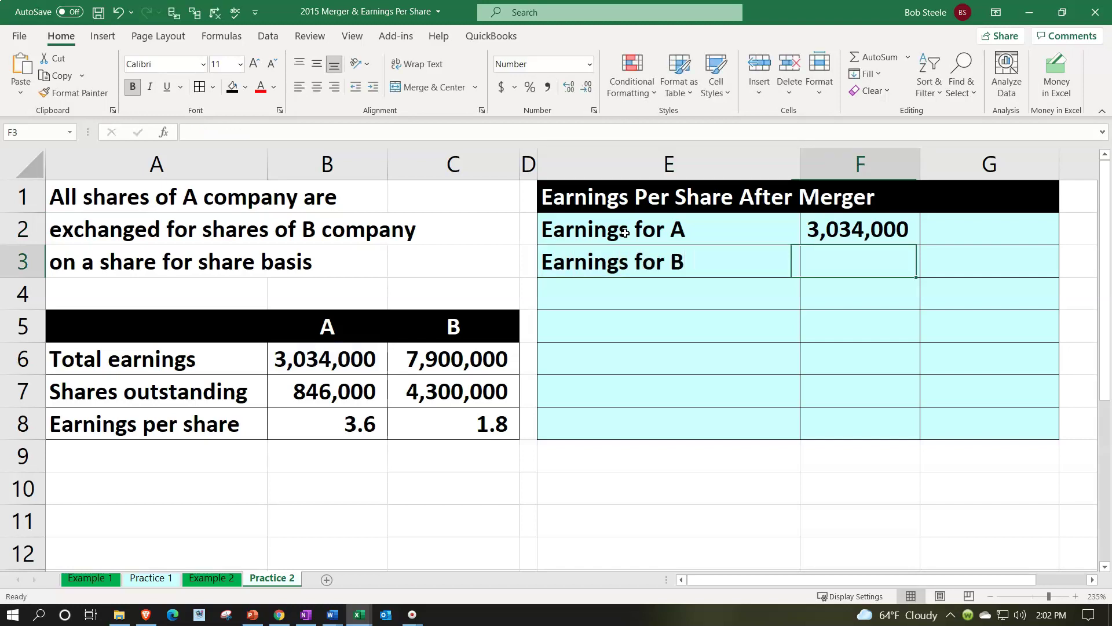
text(=)
key(Down)
key(Down)
key(Left)
key(Left)
key(Left)
key(Down)
key(Return)
Underline the Earnings for B amount in F3
key(Up)
key(Right)
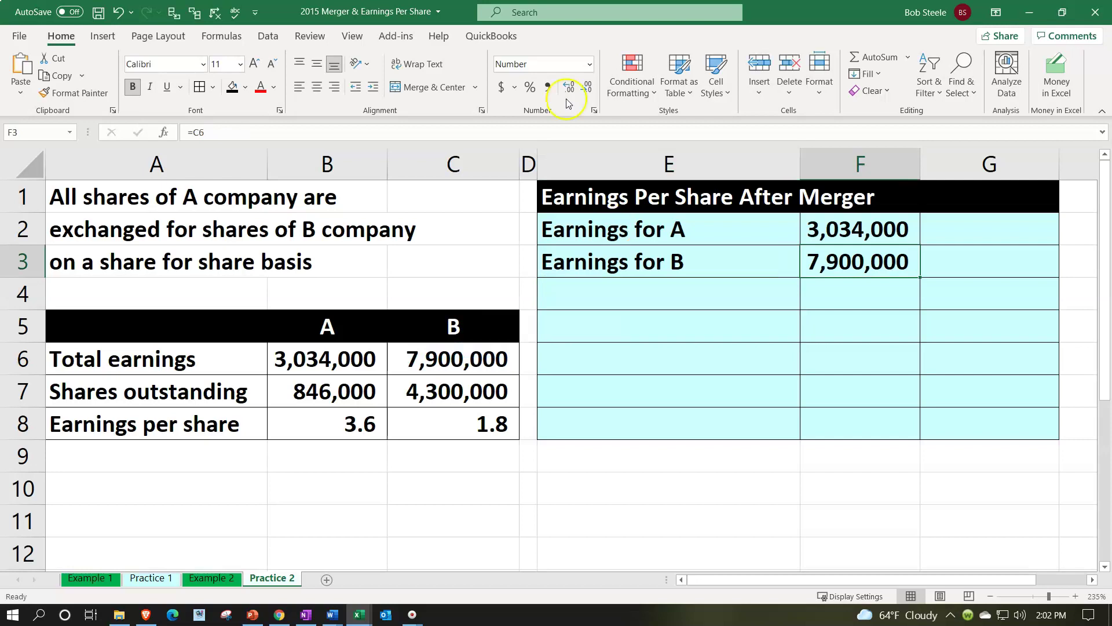
click(164, 87)
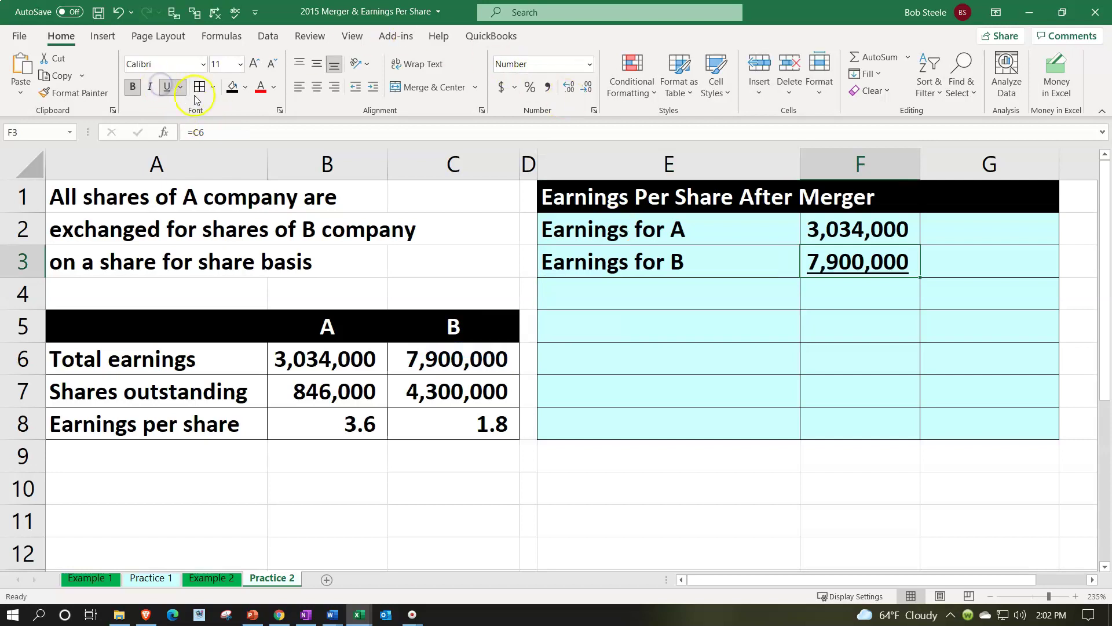
Label E4 "Total earnings" and indent the label
click(671, 296)
text(Total earnings)
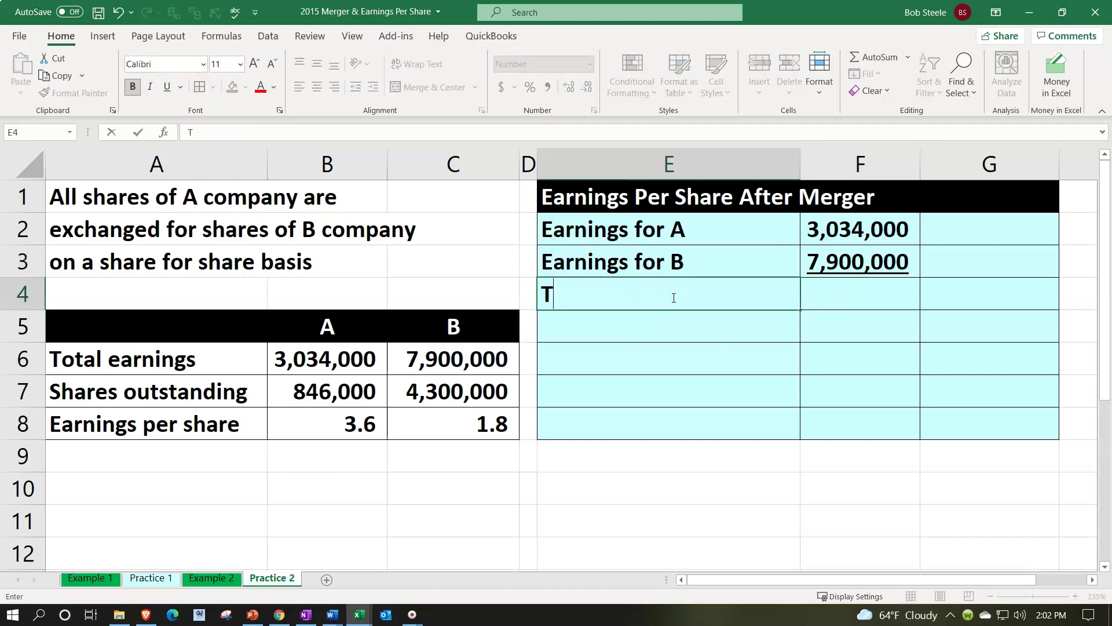
key(Return)
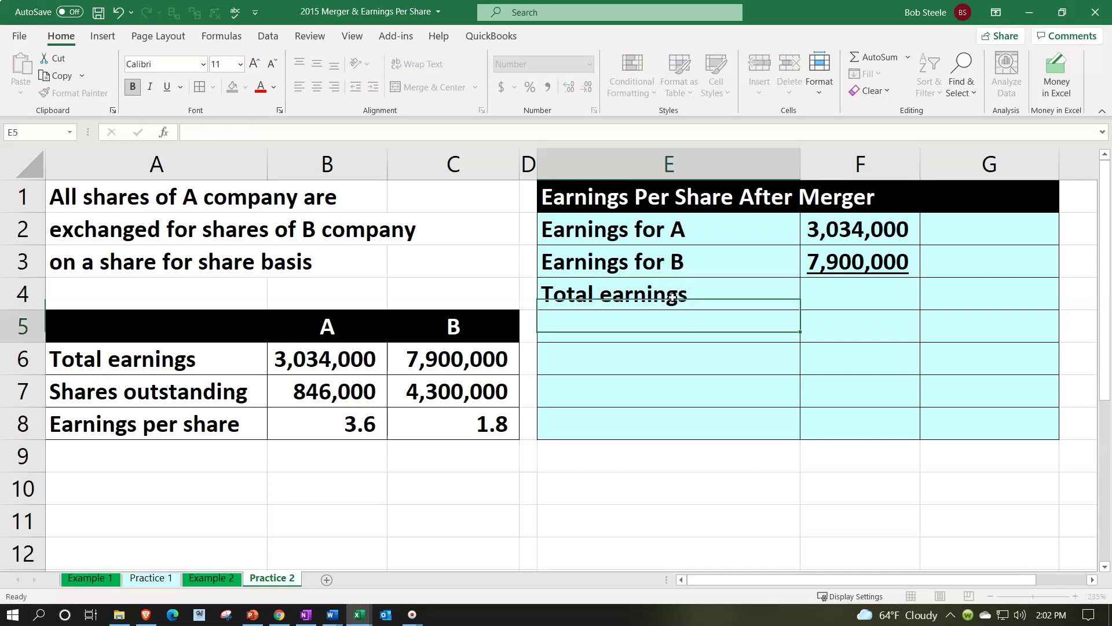
click(671, 297)
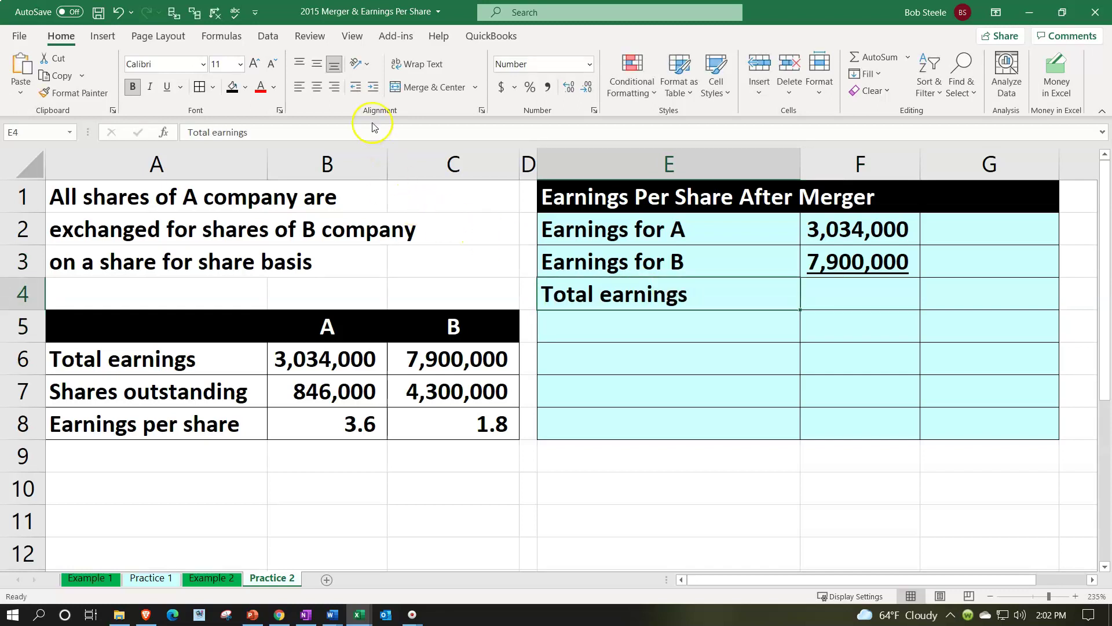
click(374, 88)
Total the earnings of A and B in G4 with a SUM of F2:F3
key(Right)
key(Right)
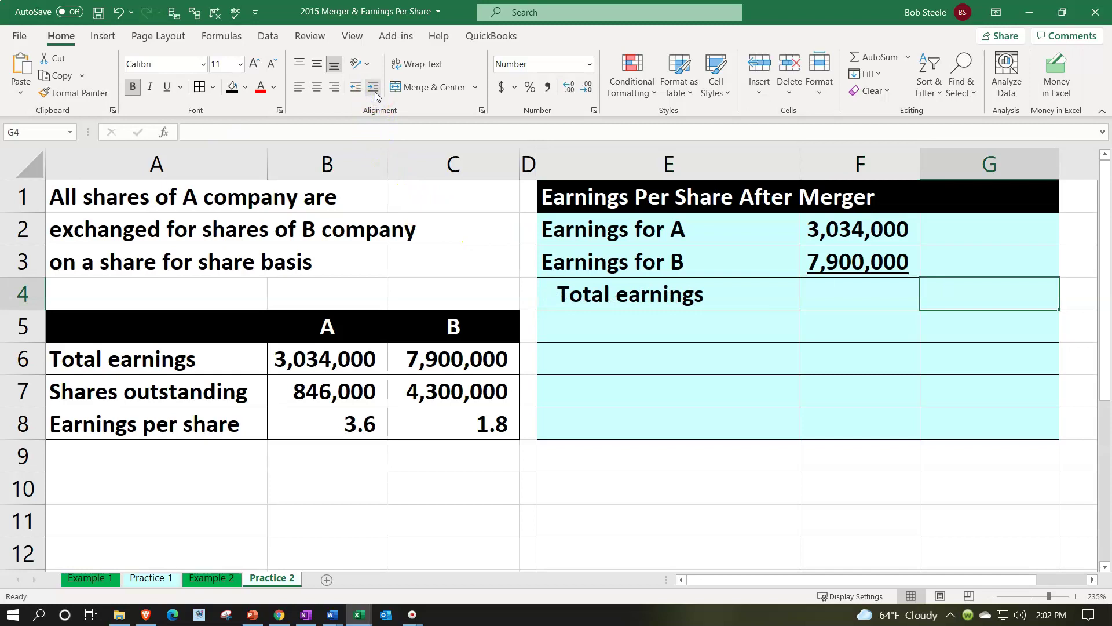
text(=sum()
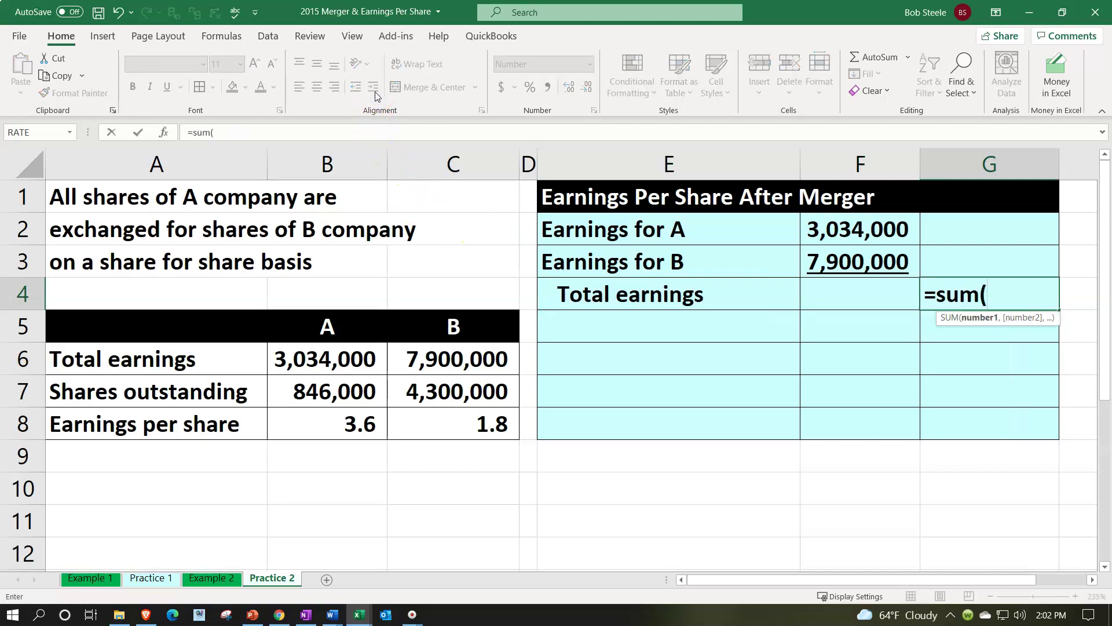
key(Left)
key(Up)
key(Up)
key(shift+Down)
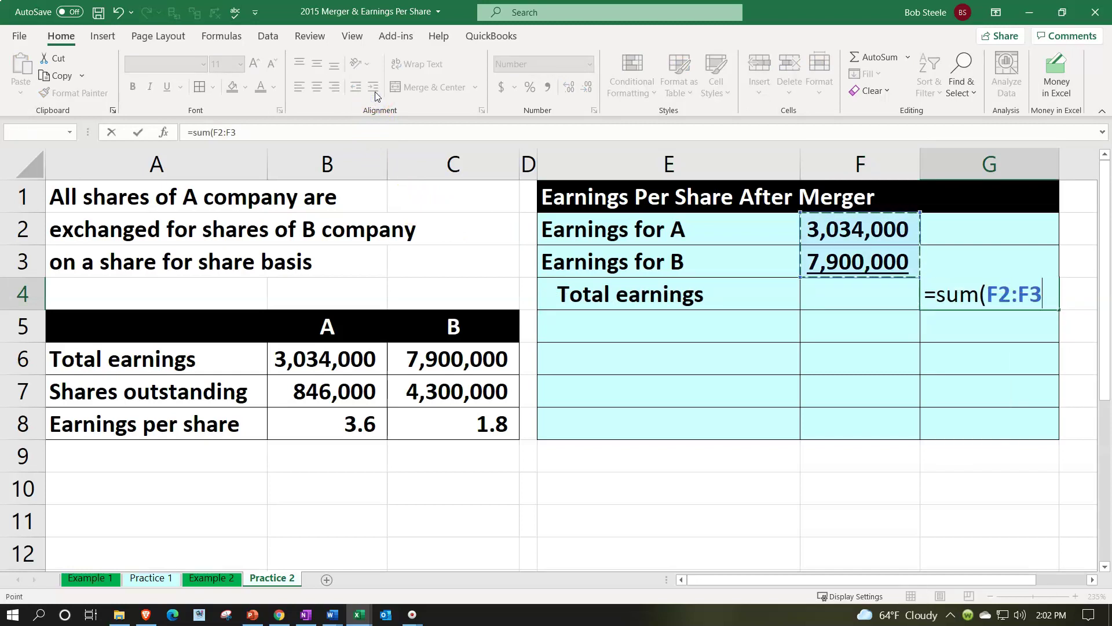
key(Return)
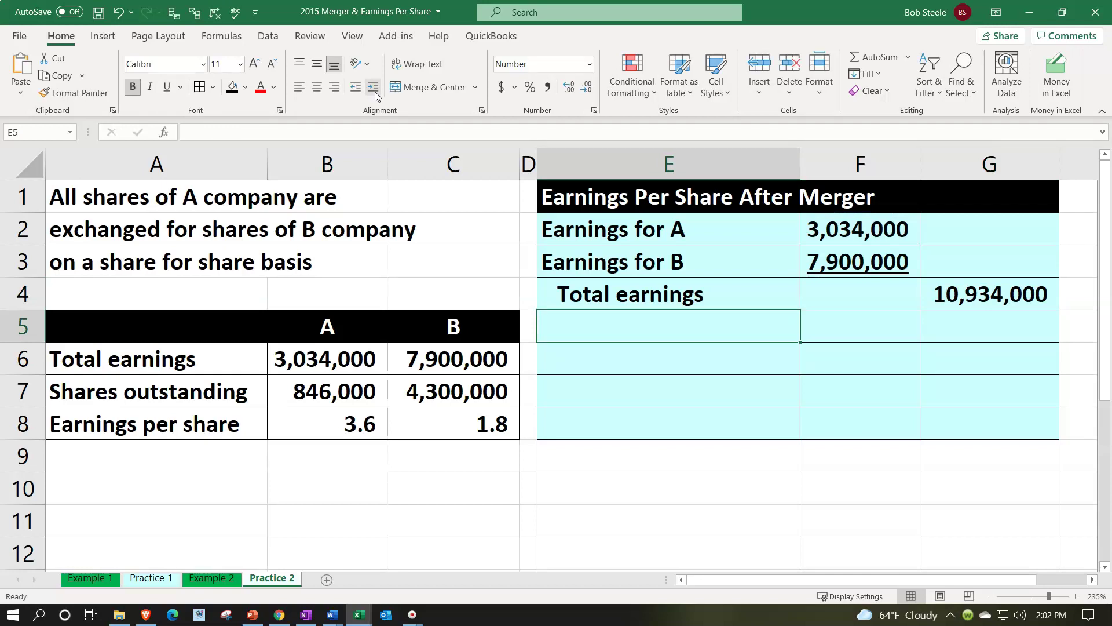
Label E5 "Starting shares B" in the Earnings Per Share After Merger table
text(Or)
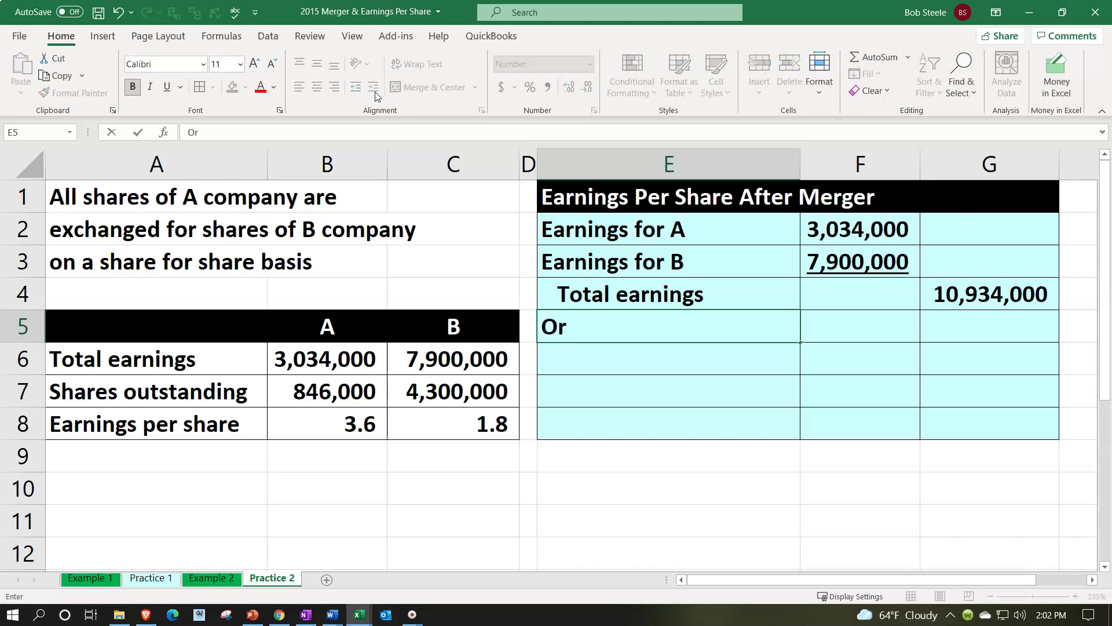
key(BackSpace)
key(BackSpace)
text(Starting shares B)
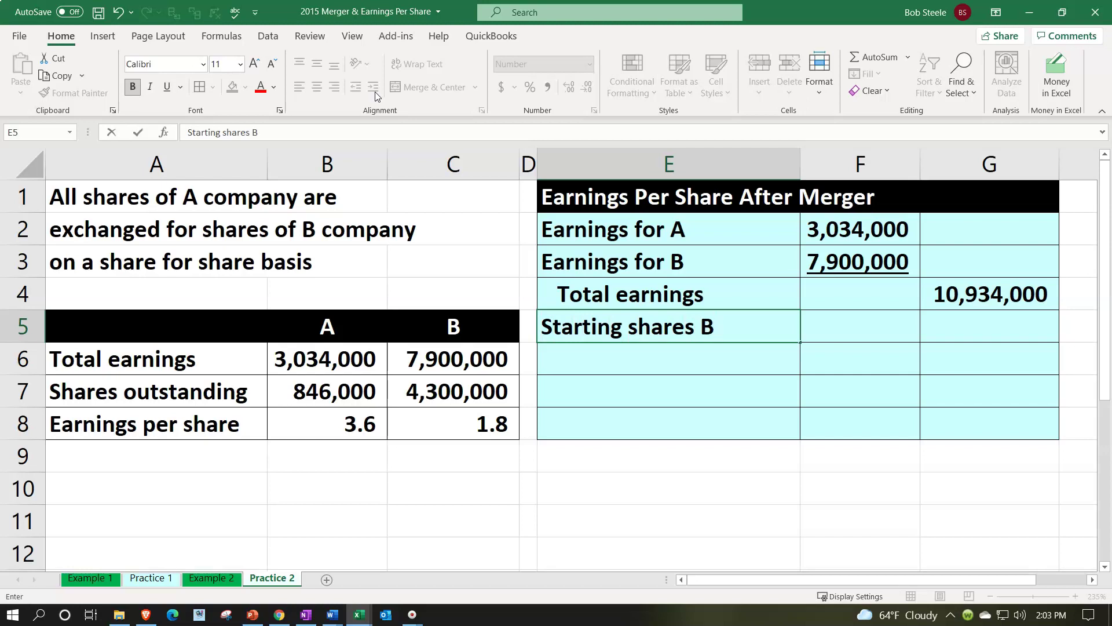
Link F5 to company B's shares outstanding in C7
key(Tab)
text(=)
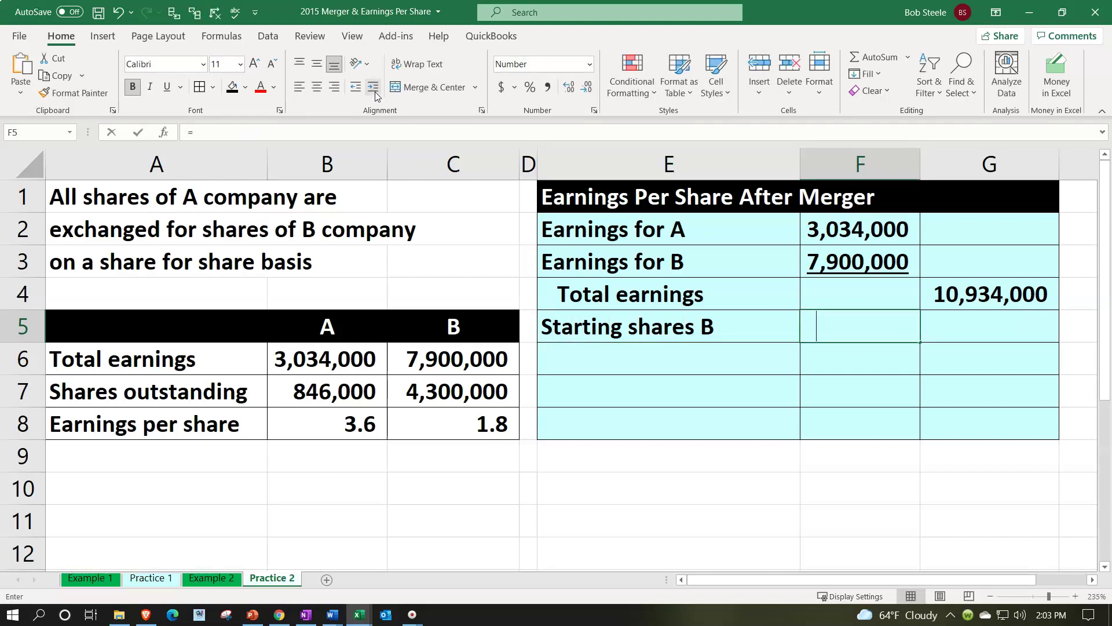
key(Left)
key(Down)
key(Down)
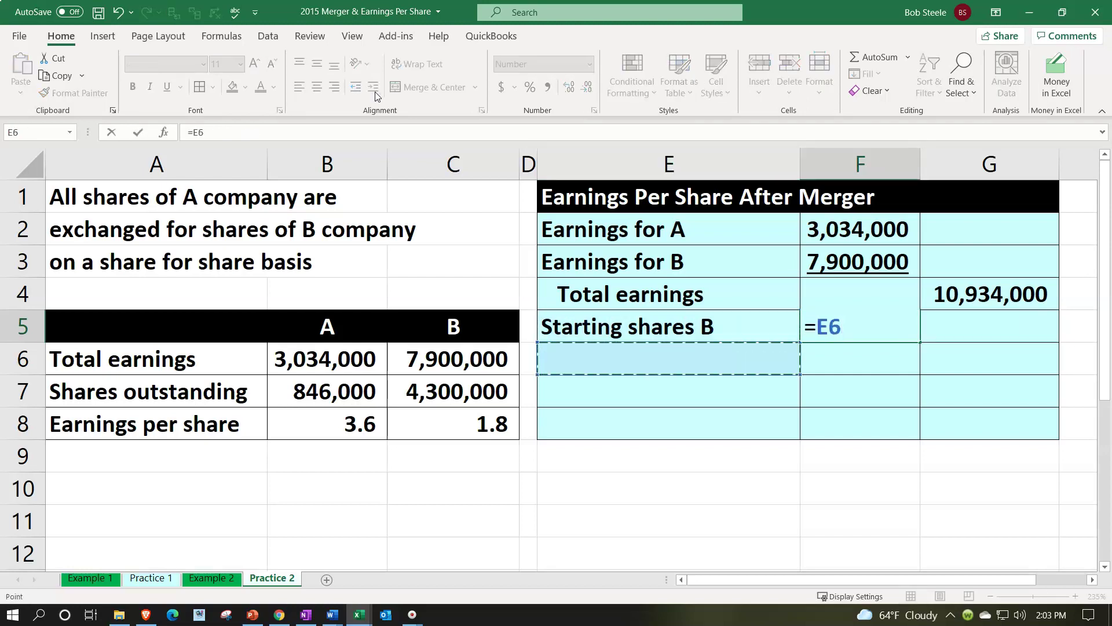
key(Left)
key(Left)
key(Return)
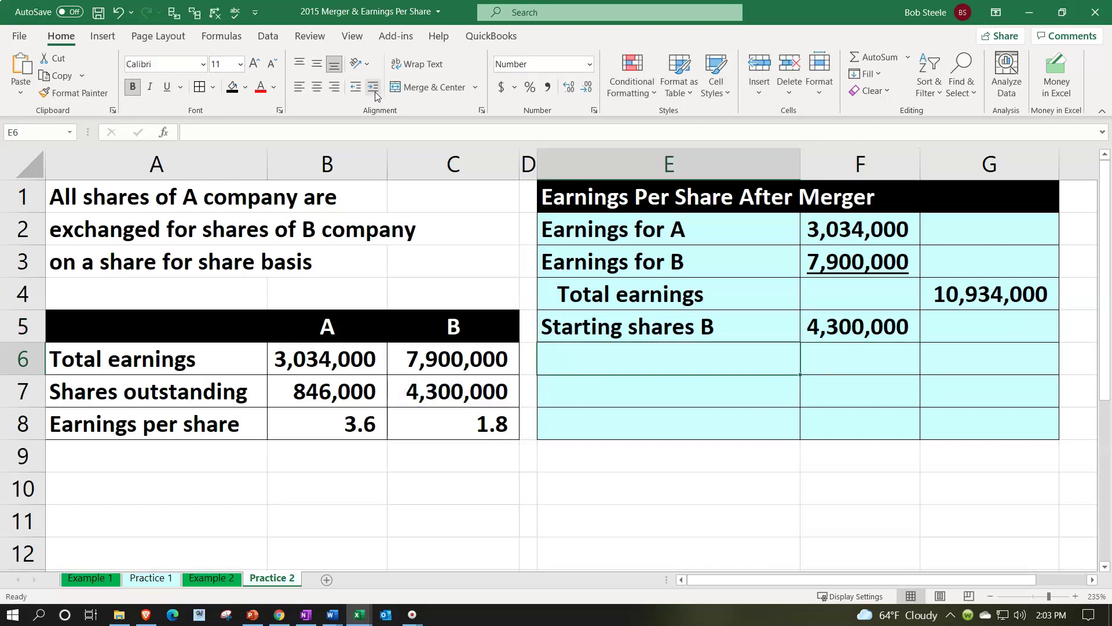
Label E6 "New shares" and link F6 to company A's shares outstanding in B7
text(New shares)
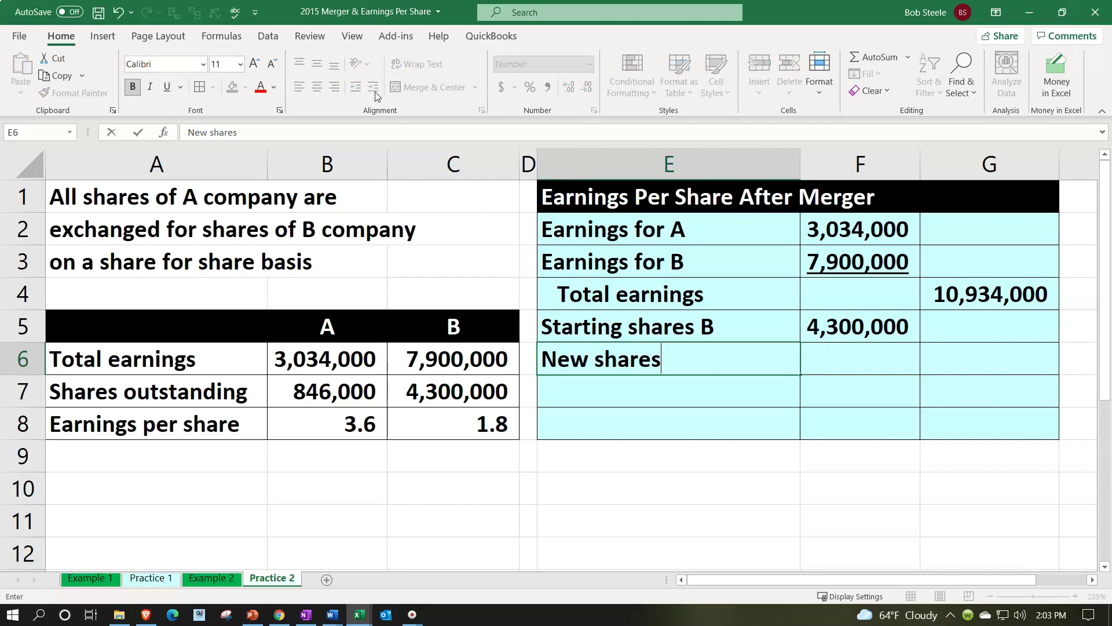
key(Tab)
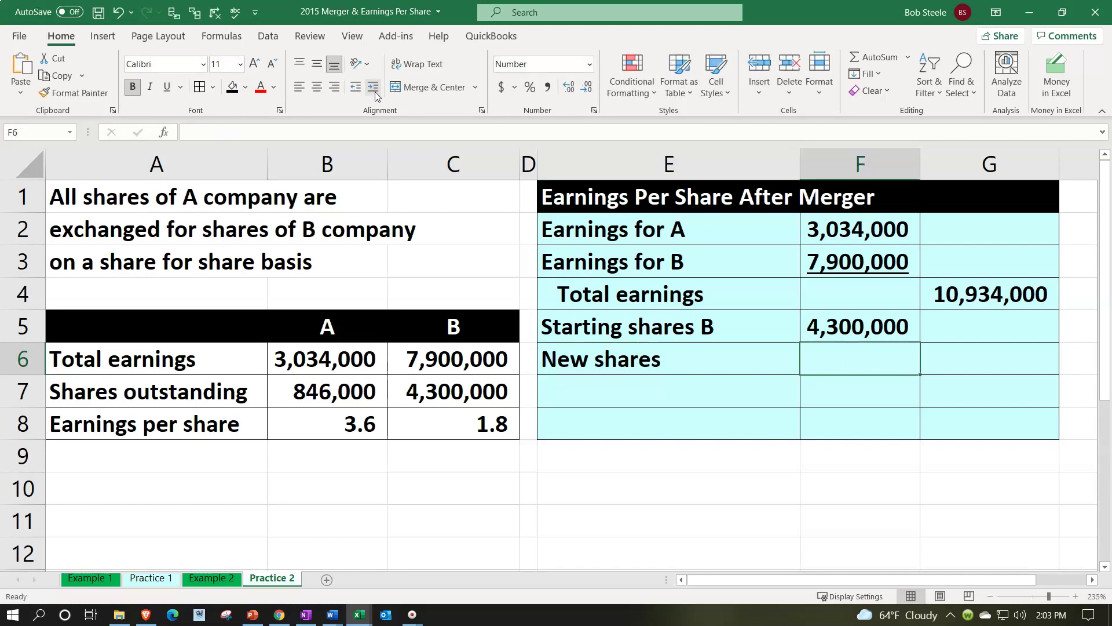
text(=)
key(Left)
key(Left)
key(Left)
key(Left)
key(Down)
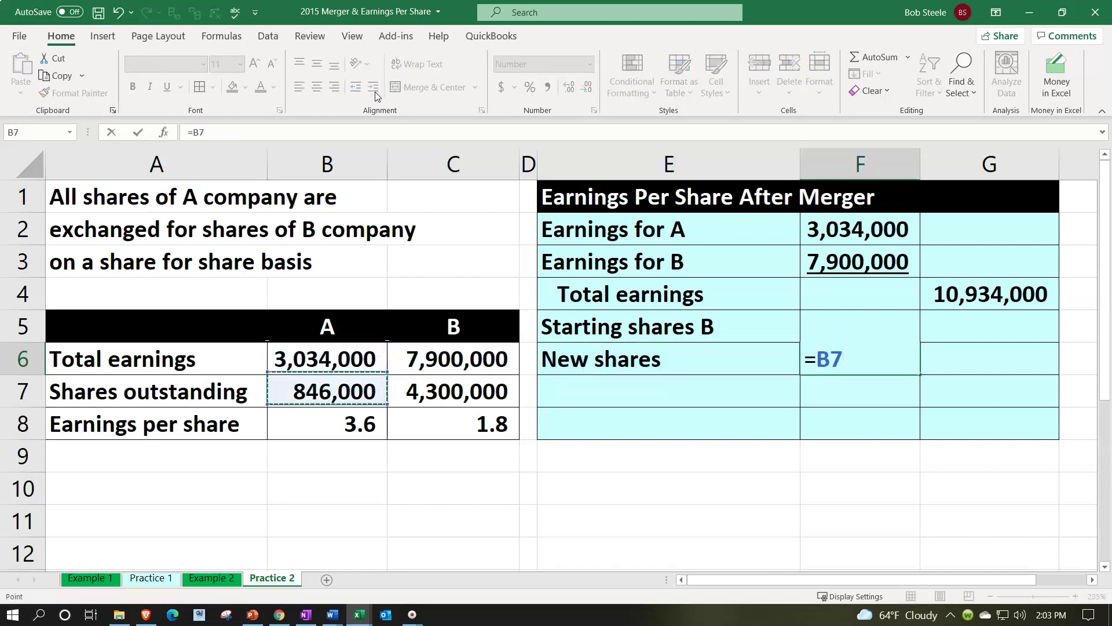
key(Return)
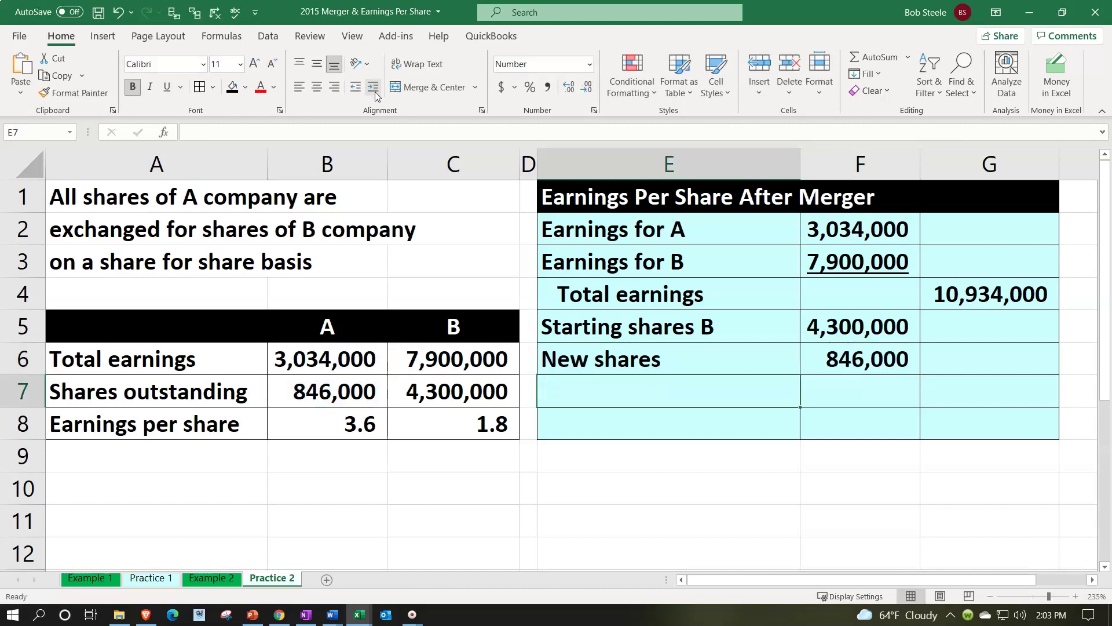
Label E7 "Total shares" and total the starting and new shares in G7 with a SUM of F5:F6
text(Total )
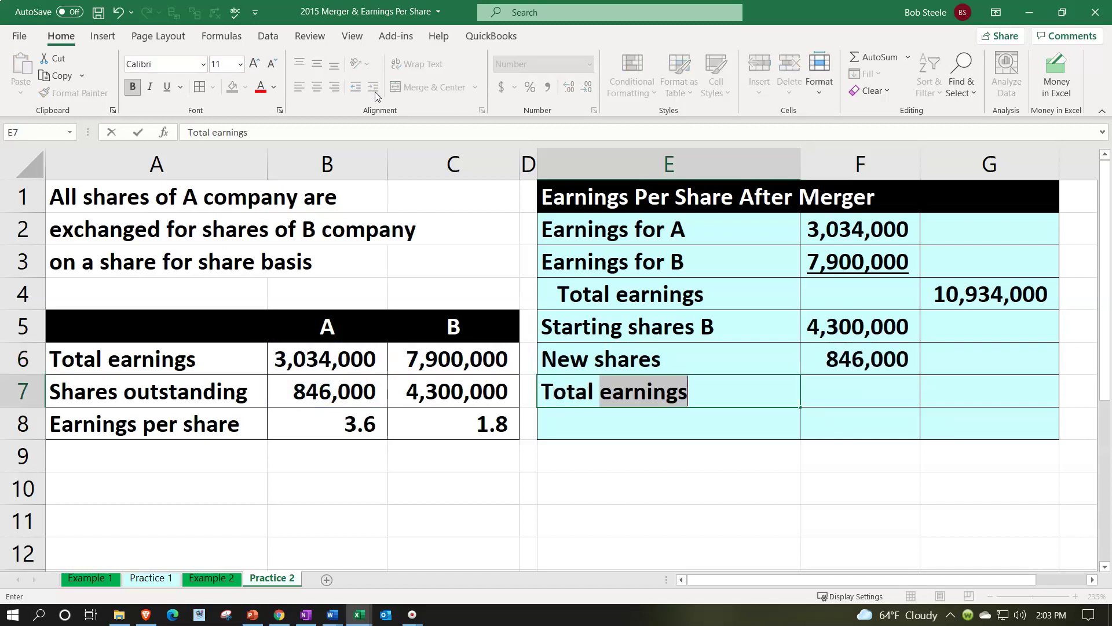
text(shares)
key(Right)
key(Right)
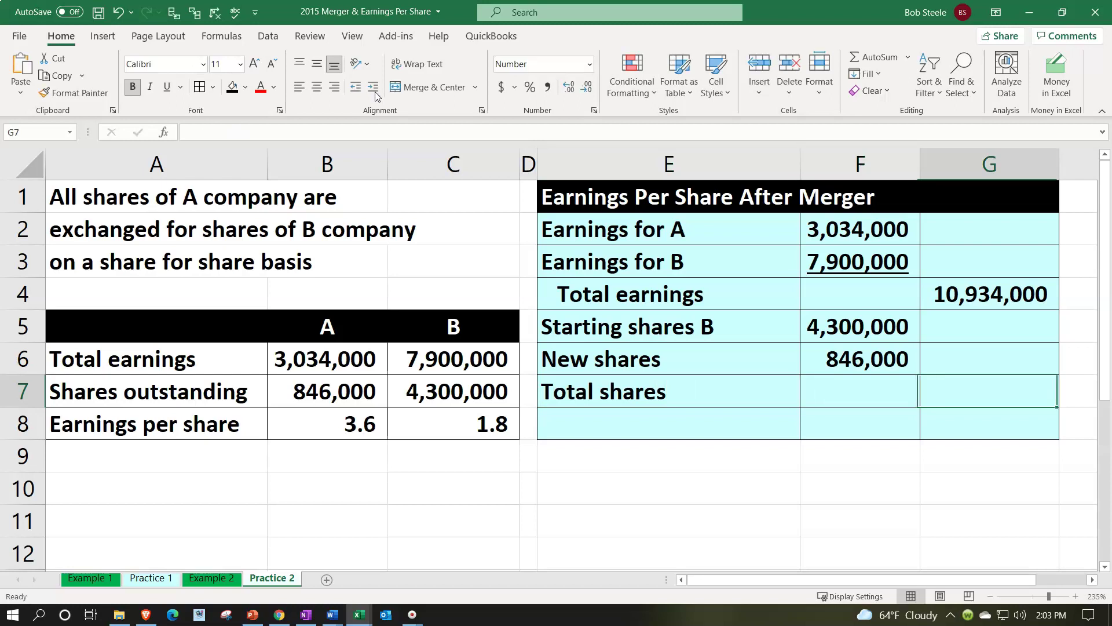
text(=)
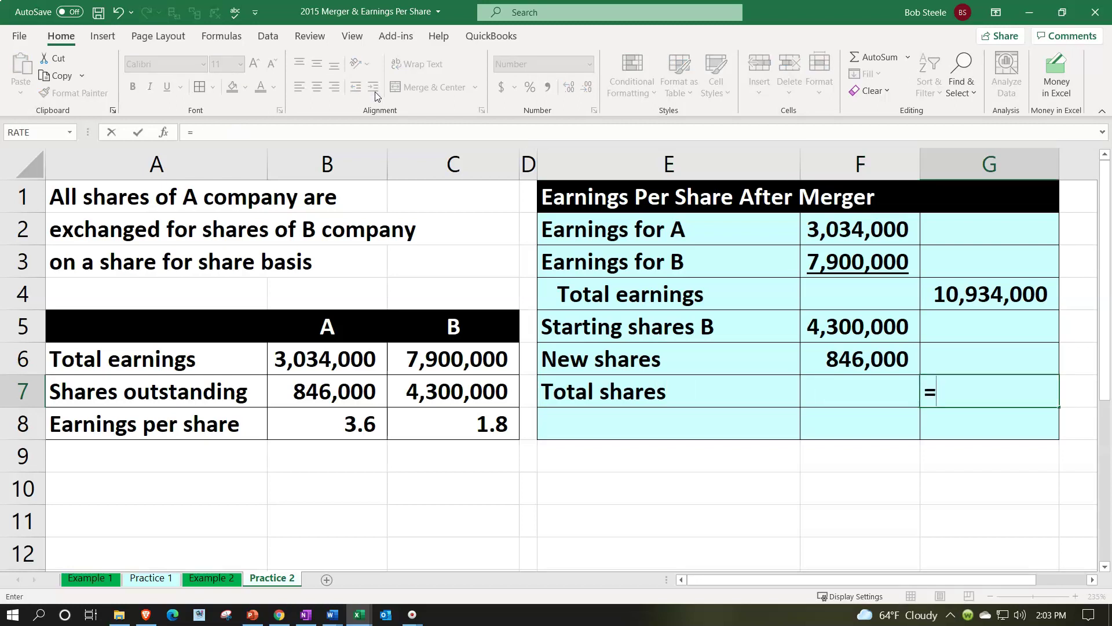
text(sum()
key(Up)
key(Up)
key(shift+Down)
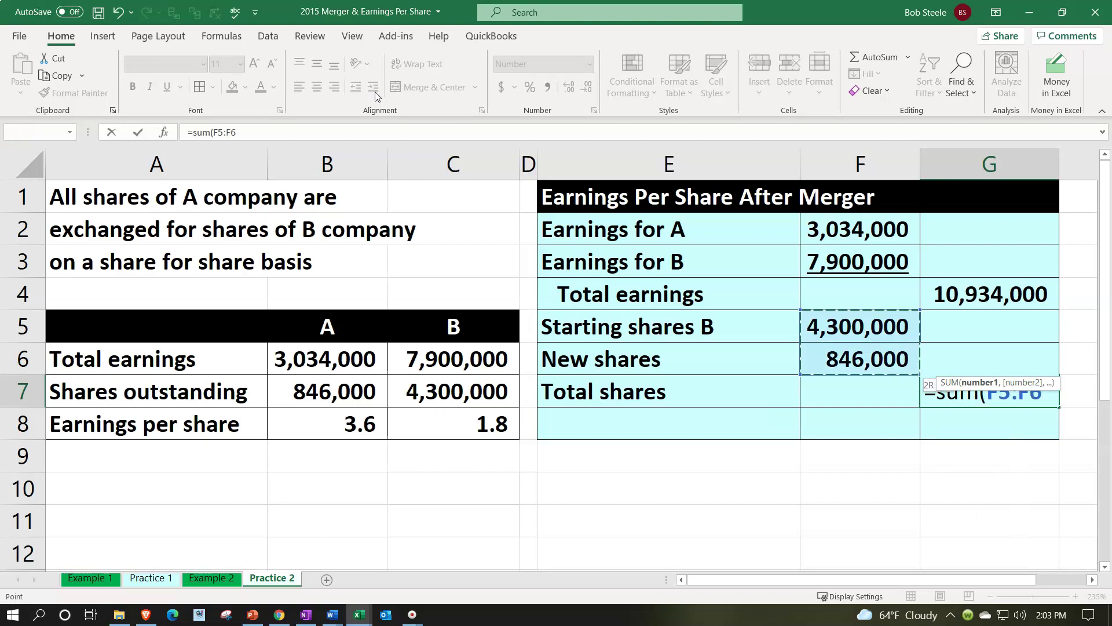
key(Return)
Underline the New shares amount in F6
key(Left)
key(Left)
key(Up)
key(Up)
key(Right)
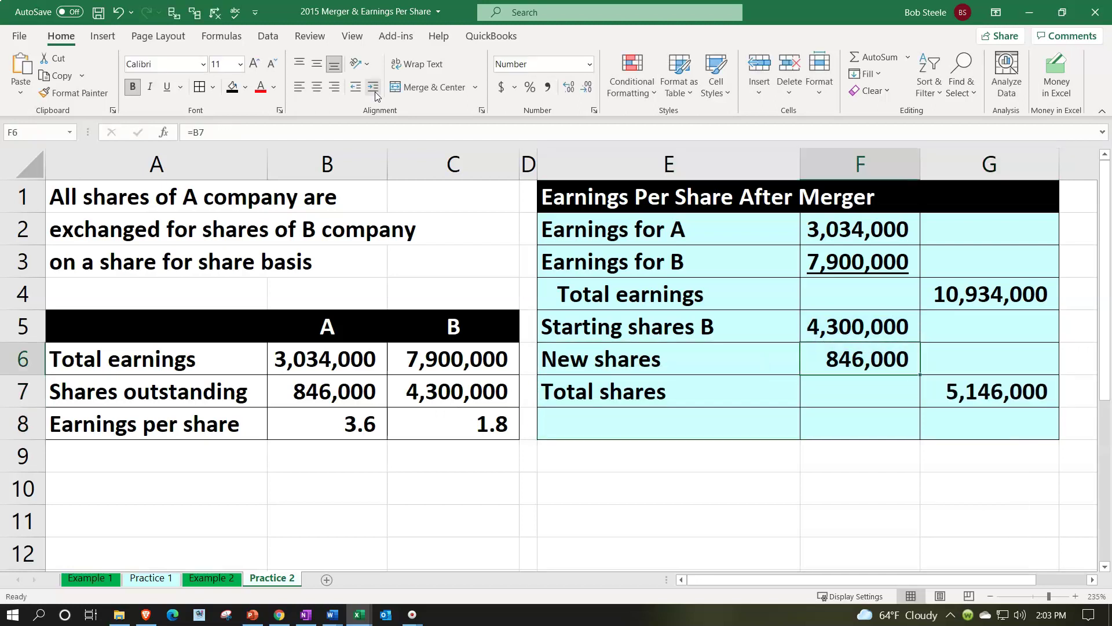
click(167, 90)
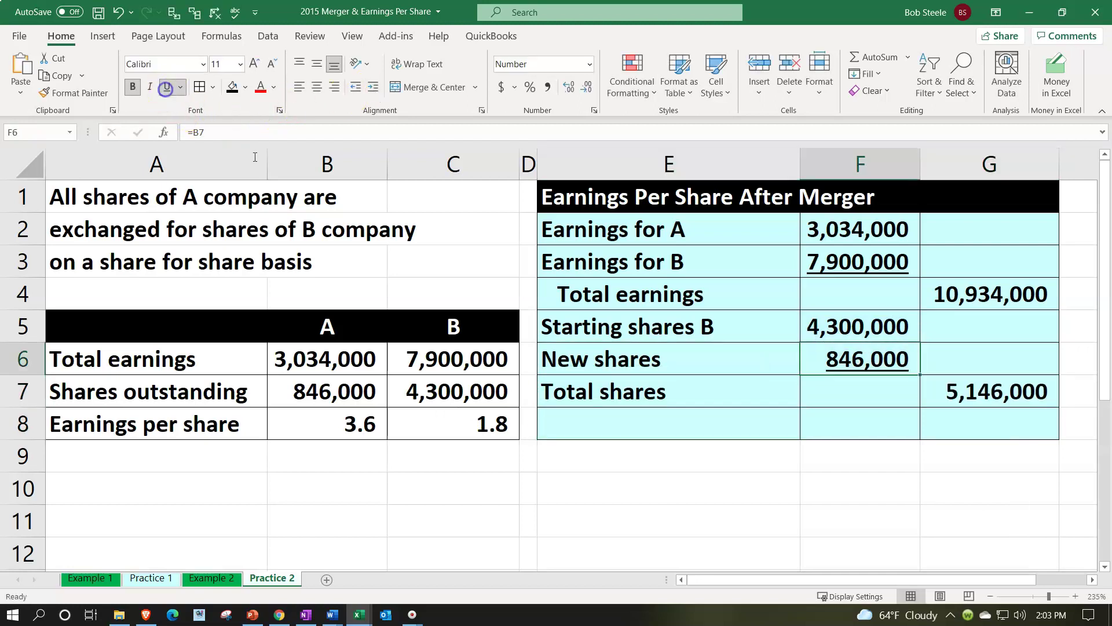
Label E8 "Earnings per share", dropping the suggested "After Merger" ending
click(615, 420)
text(Earnng)
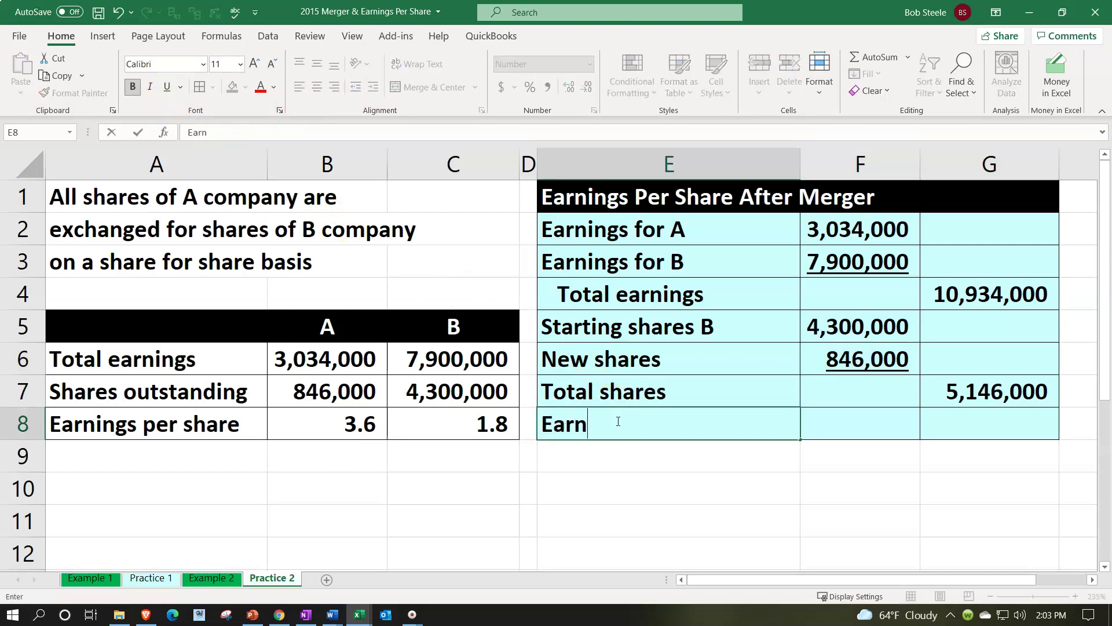
key(BackSpace)
key(BackSpace)
key(BackSpace)
text(nings per )
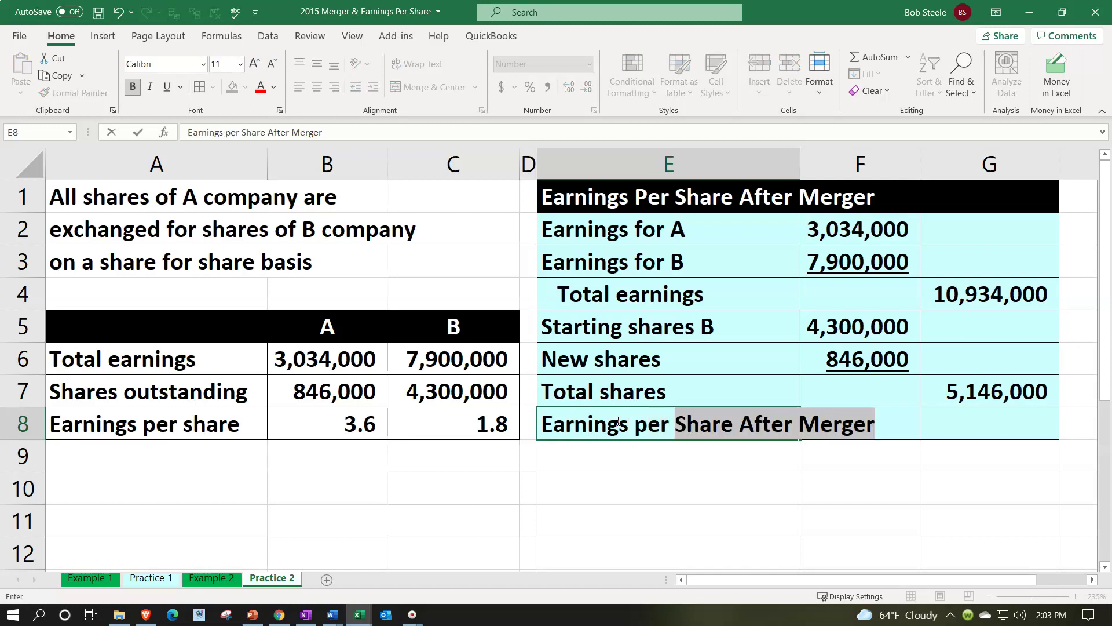
text(share)
key(Delete)
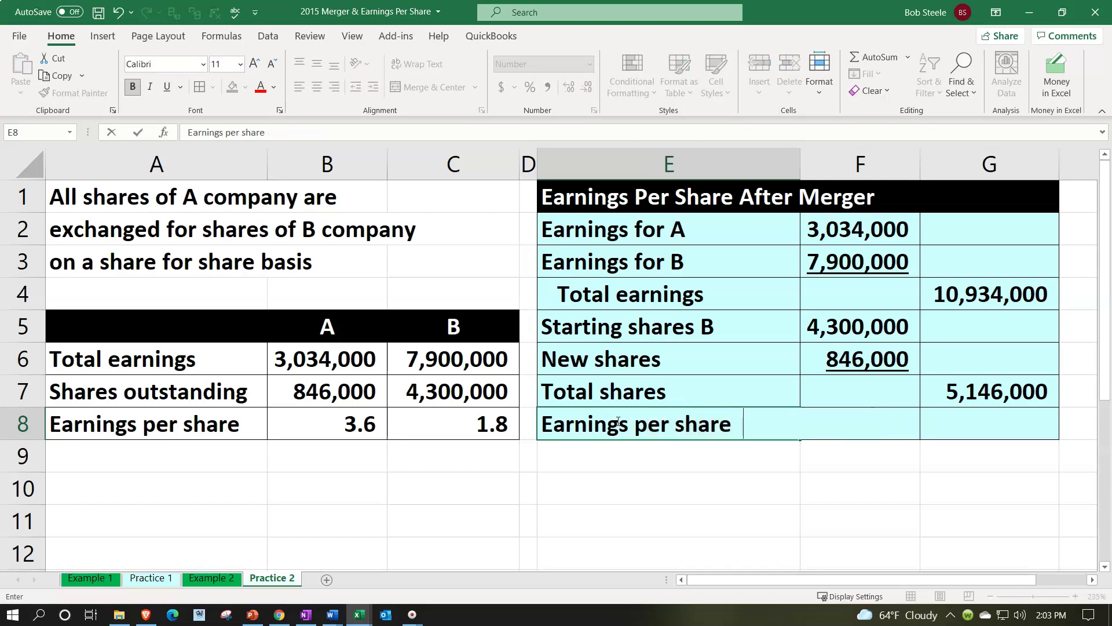
Calculate the earnings per share in G8 by dividing total earnings in G4 by total shares in G7
key(Tab)
key(Tab)
text(=)
key(Up)
key(Up)
key(Up)
key(Up)
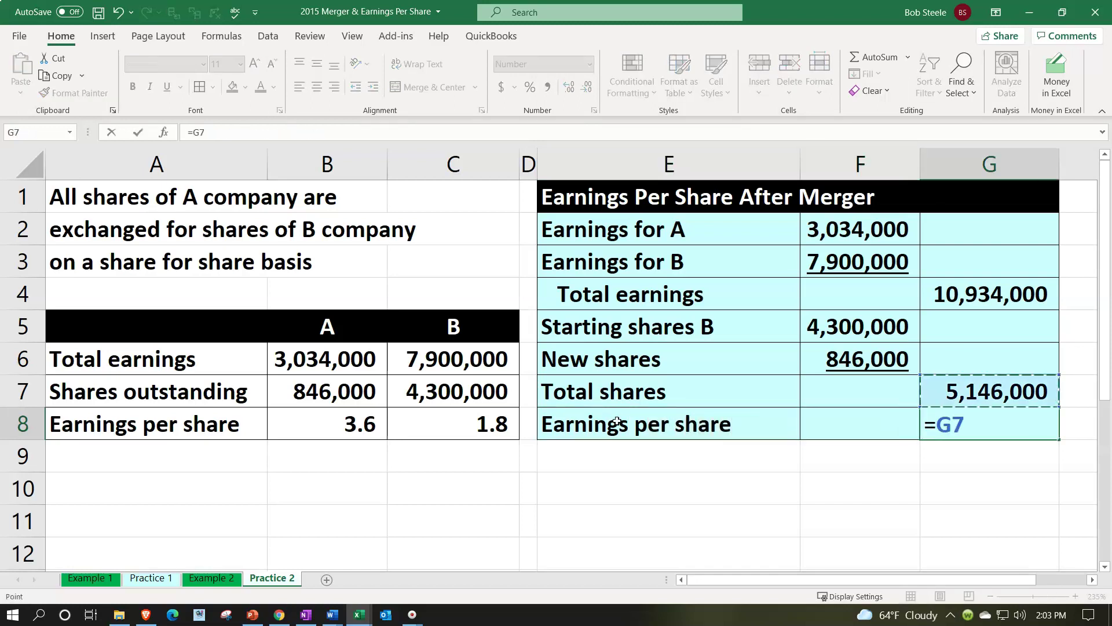
text(/)
key(Up)
key(Return)
Format the earnings per share in G8 to show two decimal places
click(617, 422)
key(Right)
key(Right)
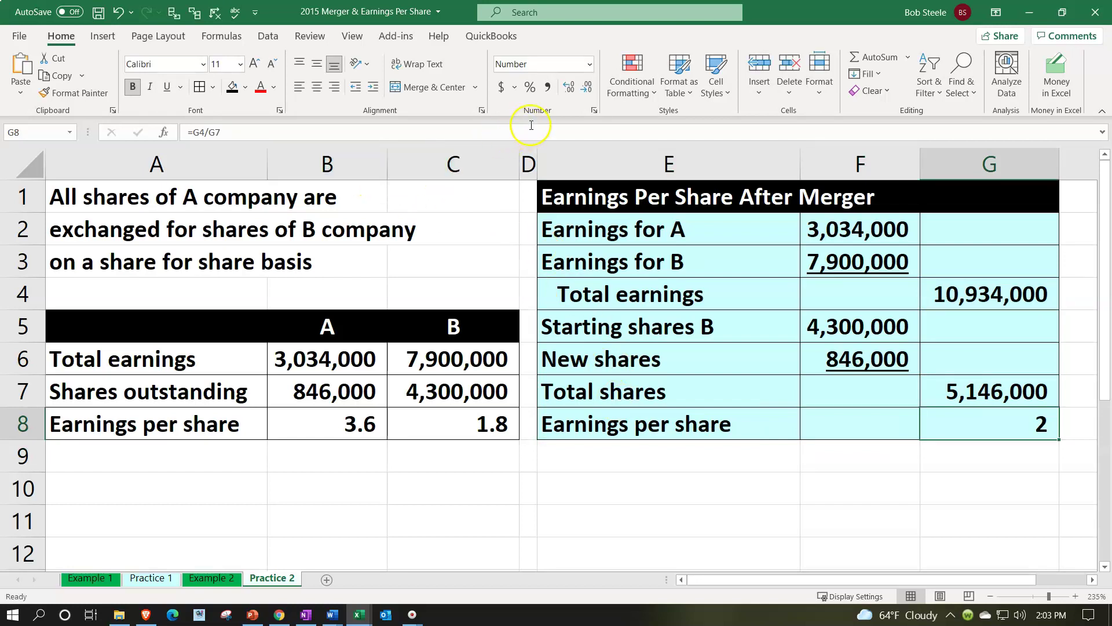
click(569, 90)
click(569, 90)
Underline the Total shares amount in G7
click(964, 391)
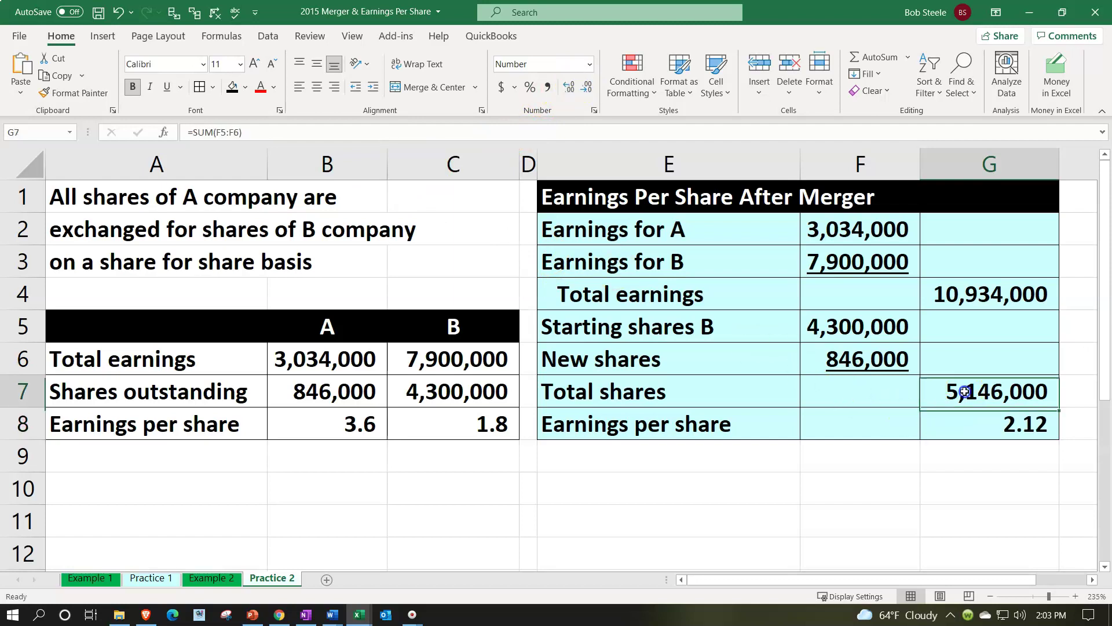
click(167, 87)
click(534, 480)
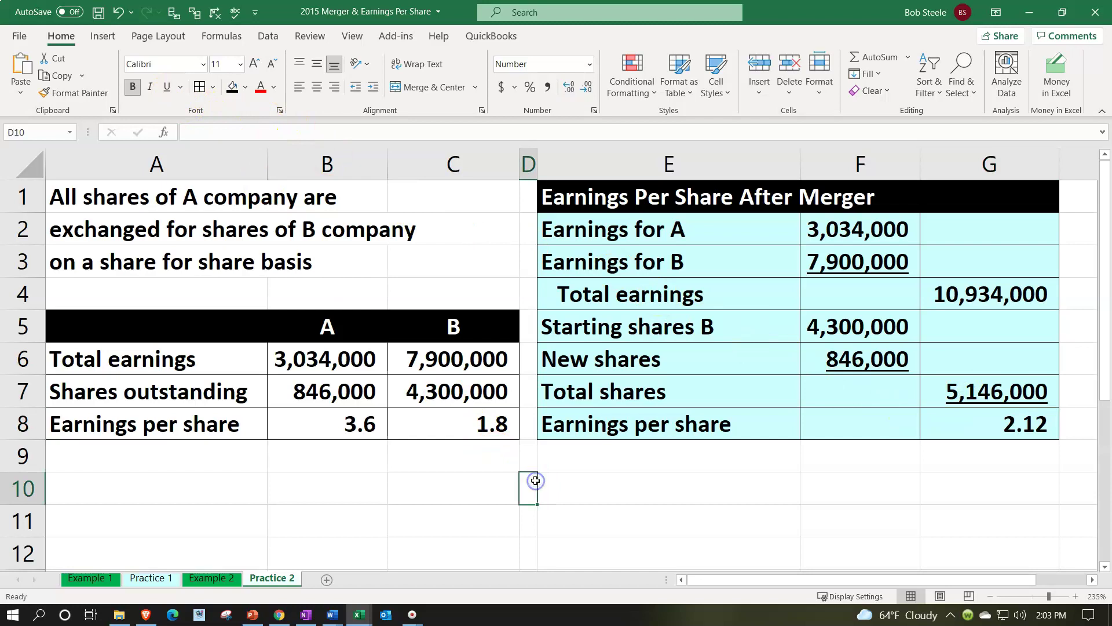